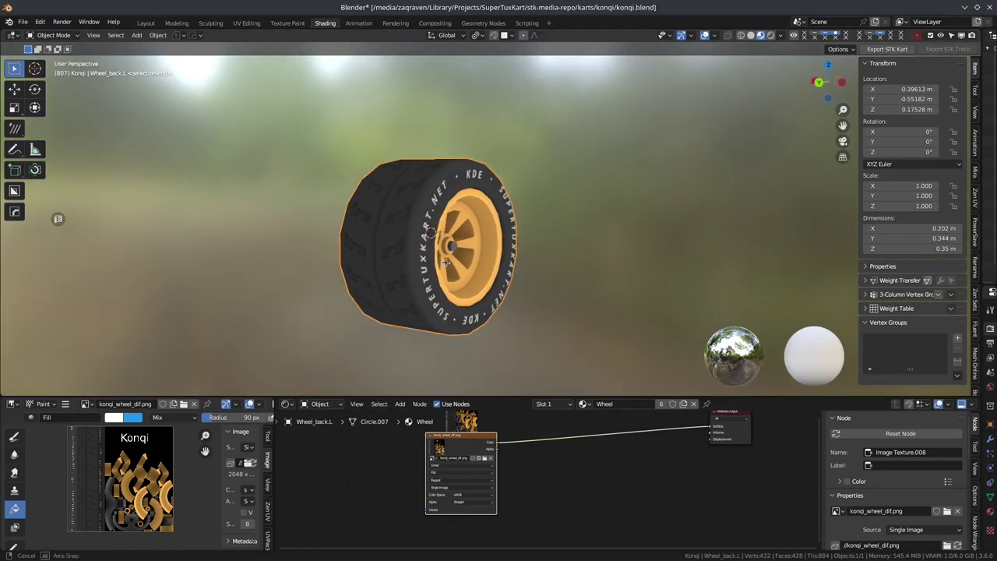
- Add an Image Texture node to the Wheel material's node graph
middle_click_drag(556, 452, 468, 460)
key("shift+a")
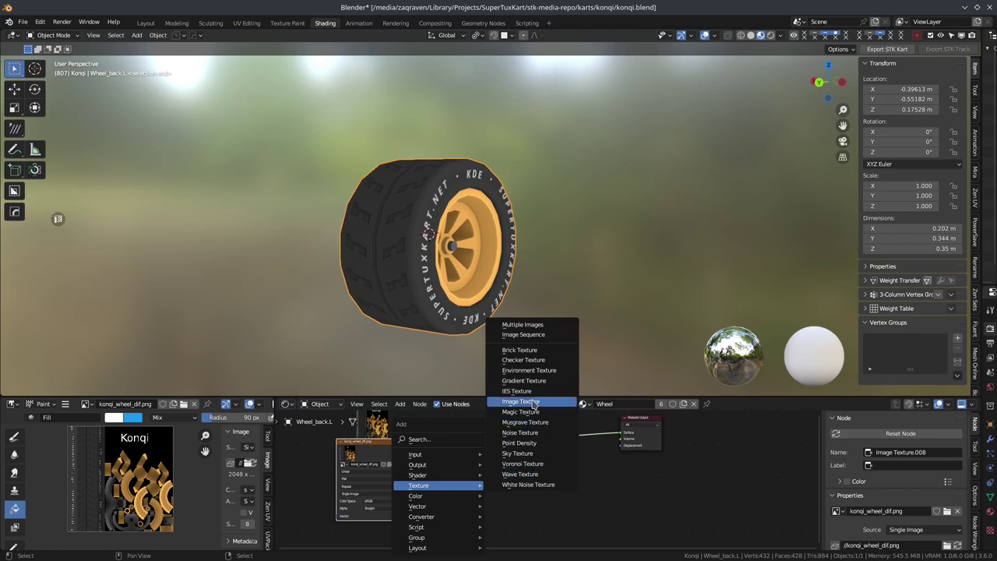
left_click(534, 402)
key("shift+a")
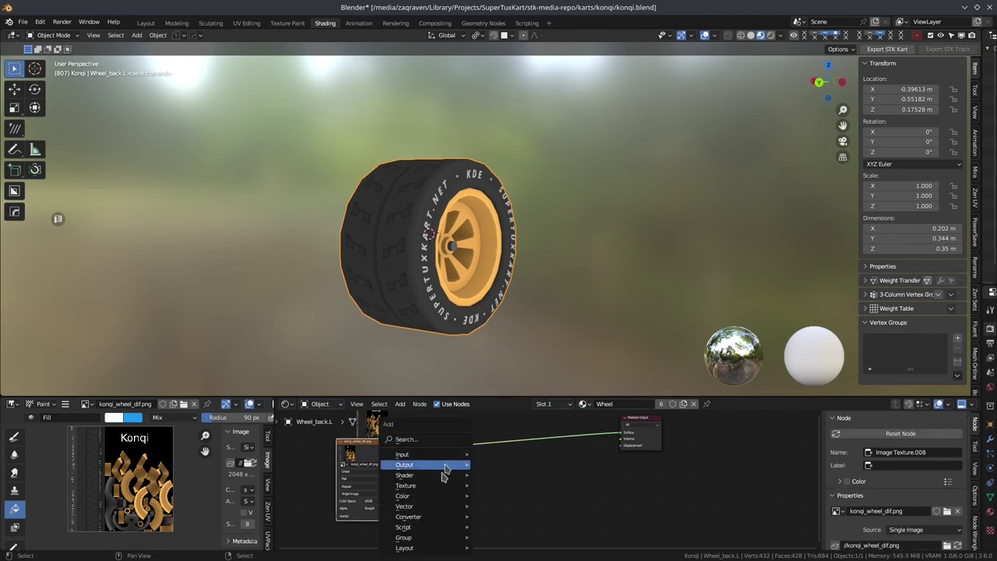
mouse_move(406, 485)
left_click(515, 402)
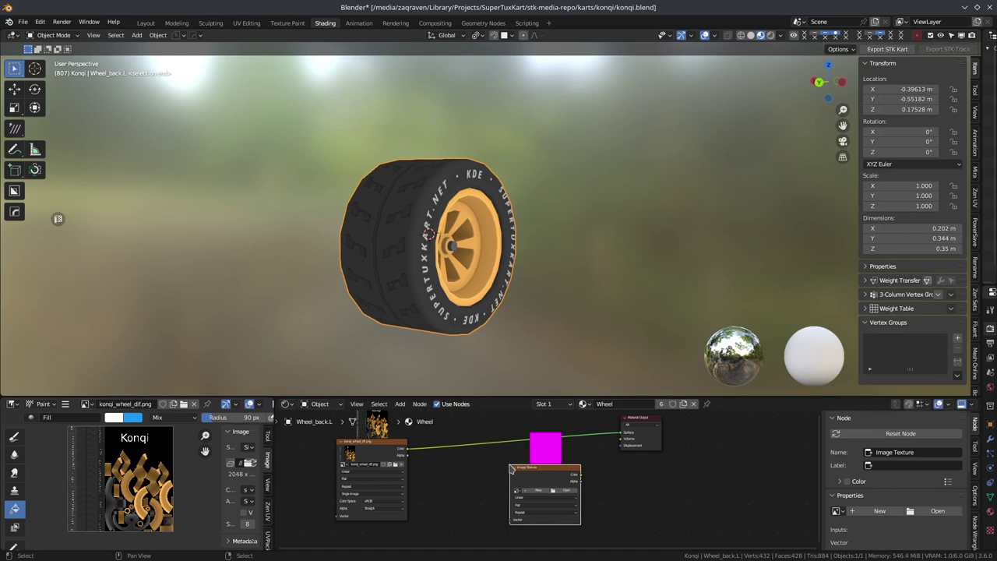
left_click(539, 493)
- Create a new blank 2048 × 2048 image named 'mask' in that node
left_click(567, 468)
type("1024*2")
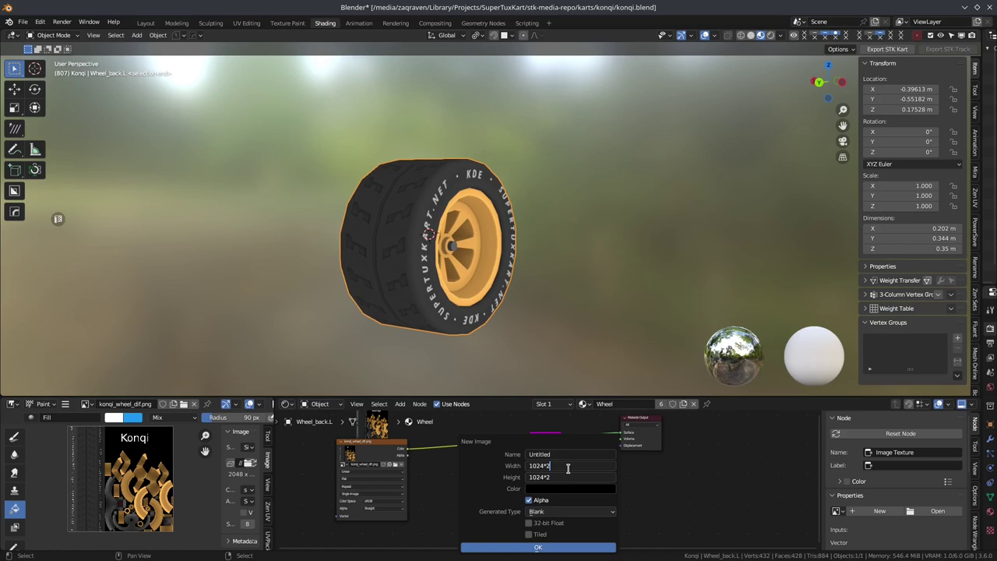
key("Return")
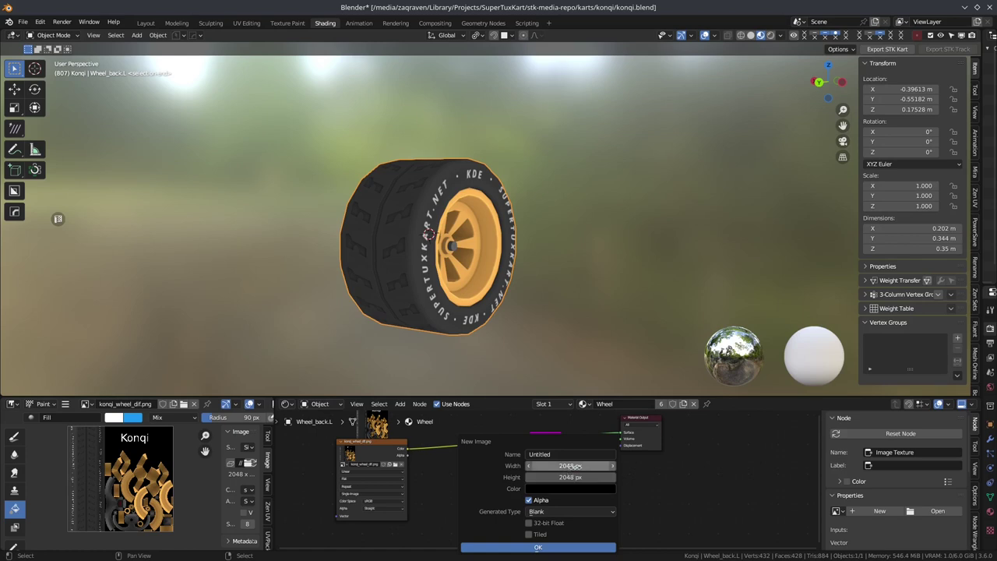
left_click(568, 454)
type("k")
key("Return")
left_click(554, 546)
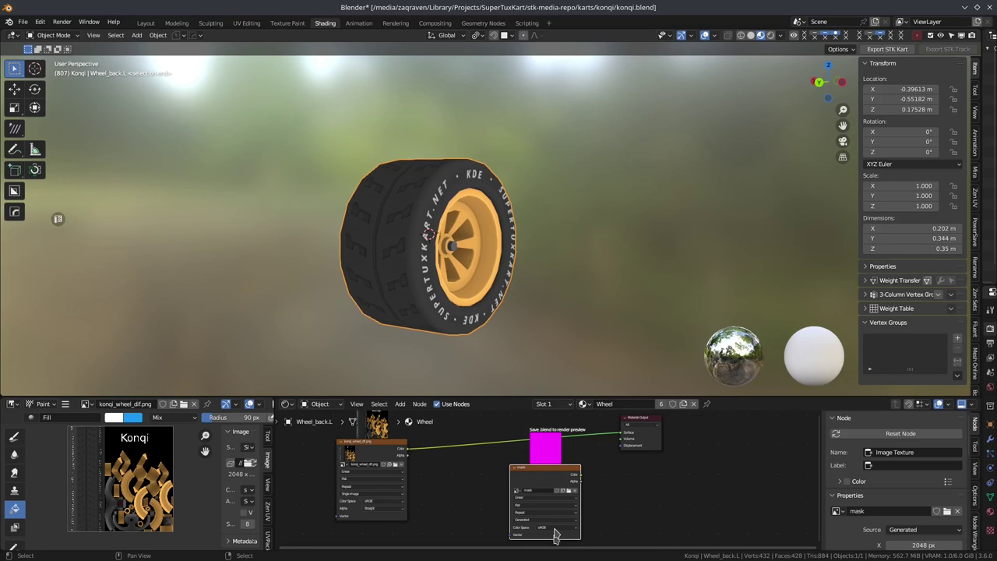
scroll(459, 467, "down", 1)
scroll(440, 473, "down", 2)
- Add a Hue/Saturation/Value node fed by the konqi_wheel_dif texture's Color output
left_click_drag(509, 487, 431, 430)
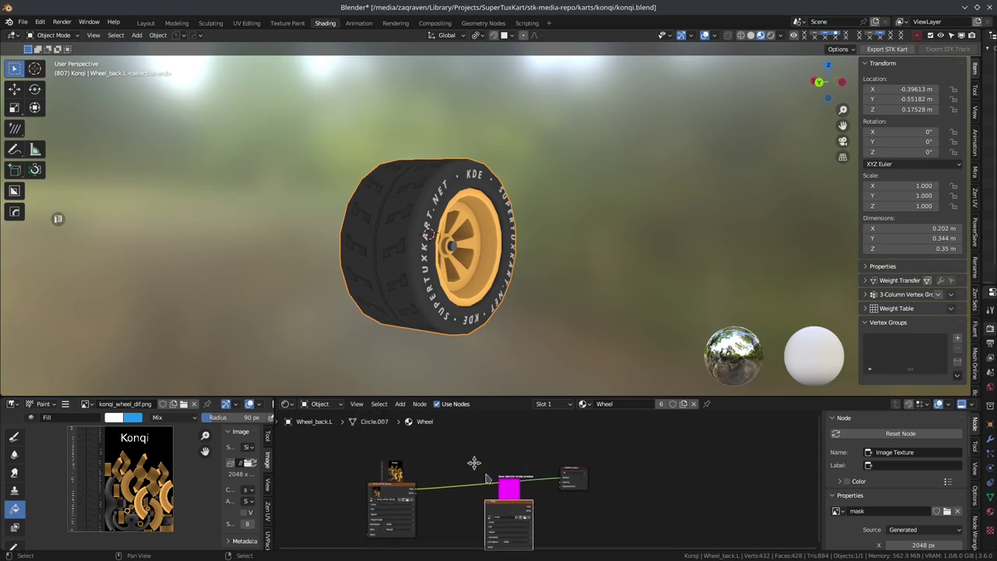
left_click(371, 492)
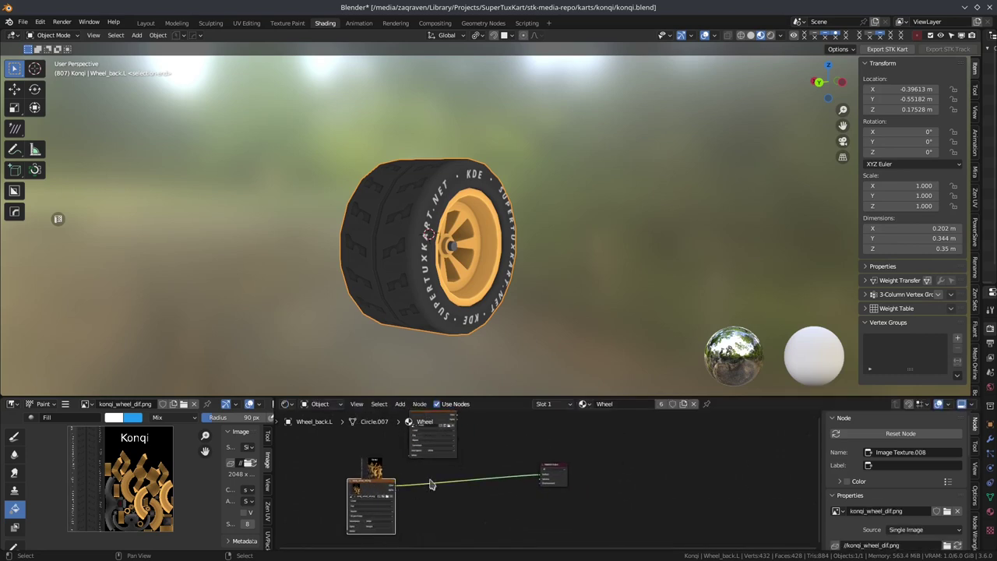
key("shift+a")
type("hue")
key("Return")
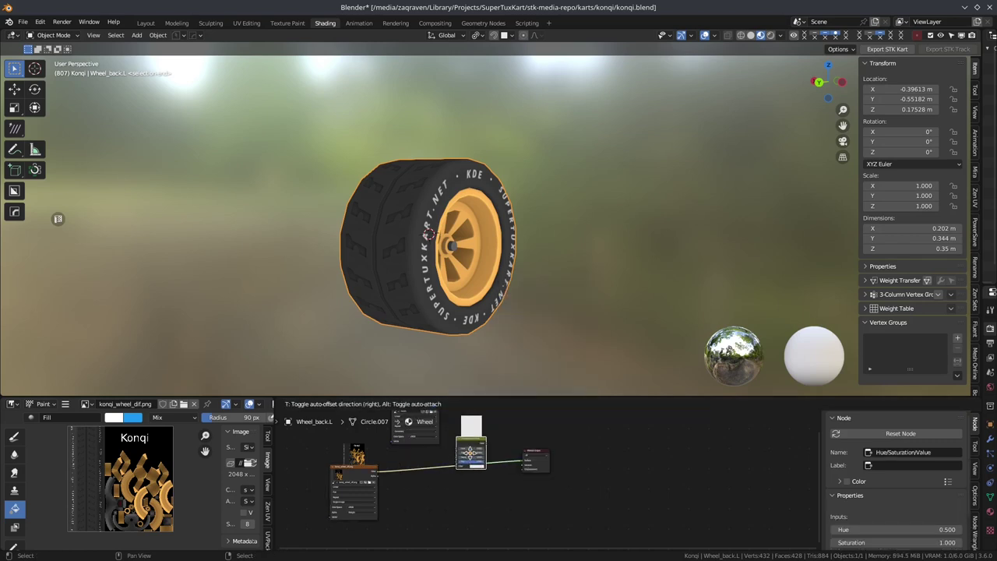
left_click(470, 504)
left_click_drag(379, 471, 459, 515)
- Set the Hue/Saturation/Value node's Value to 5
left_click(476, 494)
scroll(460, 503, "up", 1)
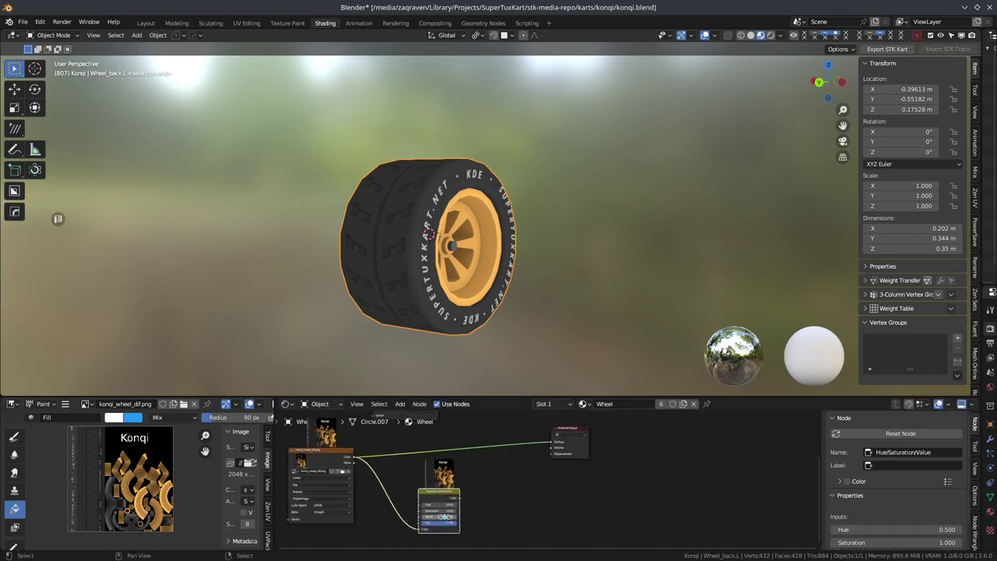
scroll(443, 512, "up", 3)
left_click(444, 515)
type("5")
key("Return")
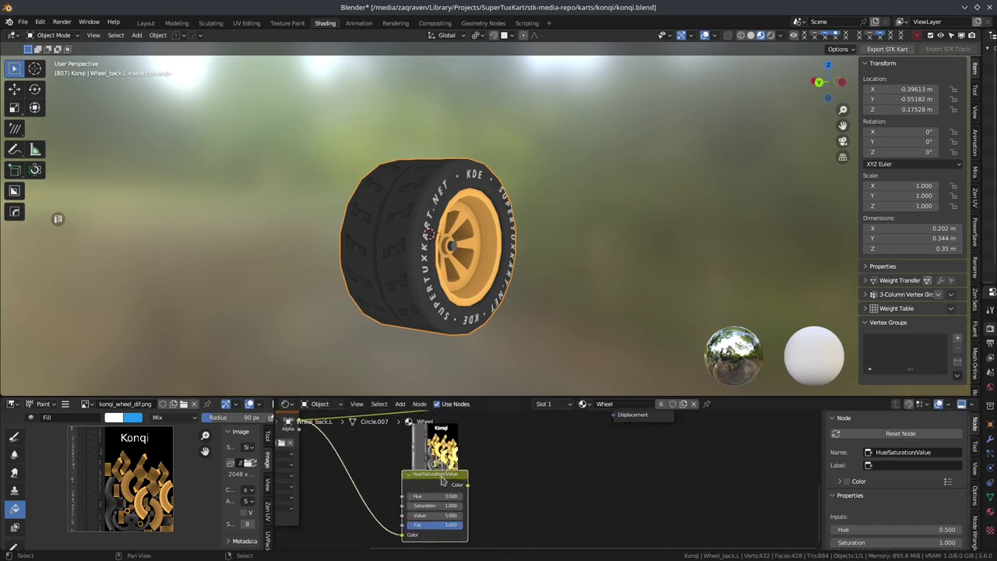
scroll(459, 467, "down", 2)
scroll(459, 467, "down", 2)
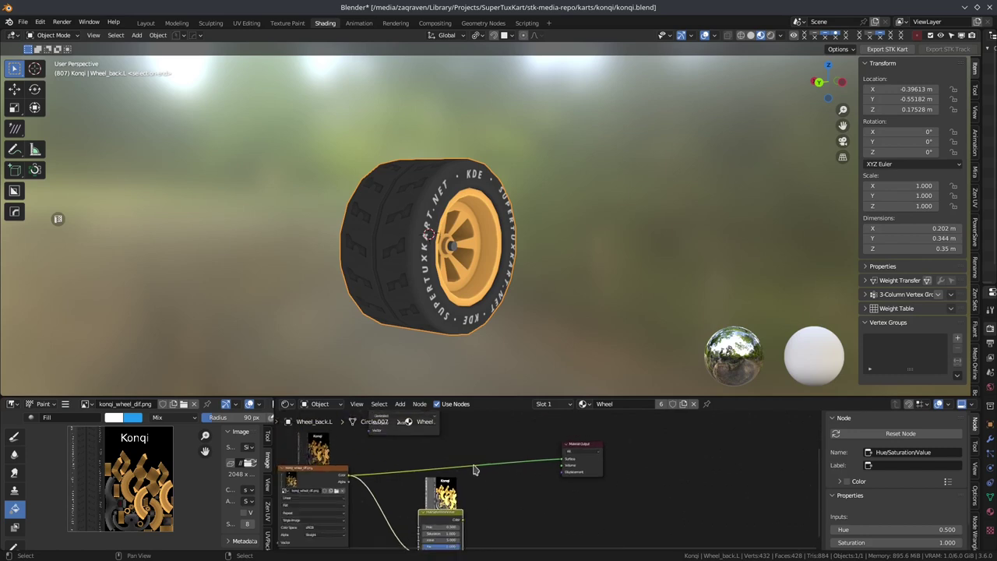
scroll(459, 467, "down", 1)
key("shift+a")
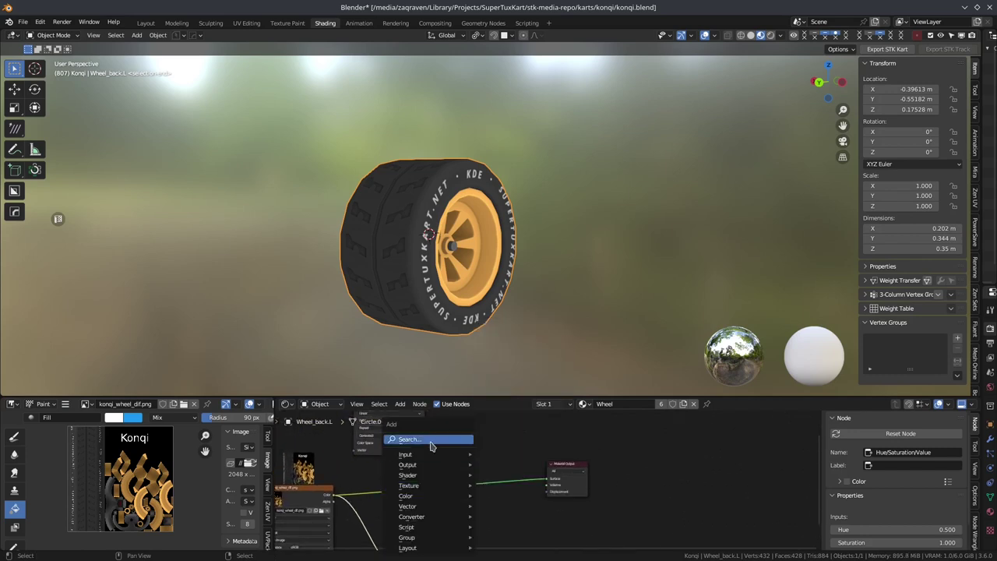
- Insert a Mix color node on the output link and connect the brightened texture into it
left_click(428, 439)
type("mix")
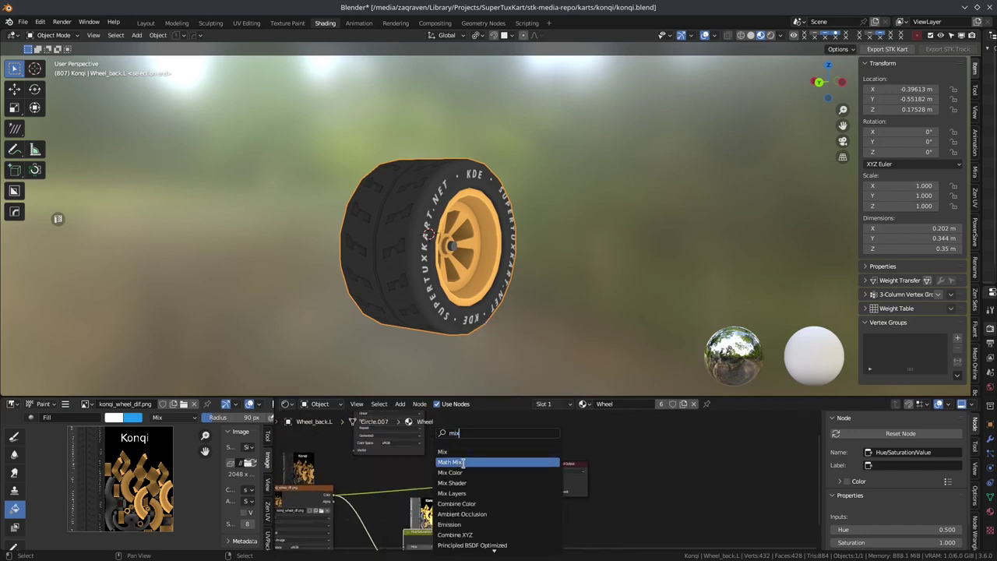
key("Return")
left_click(517, 483)
scroll(498, 498, "up", 1)
left_click_drag(435, 525, 473, 492)
- Plug the mask image into the Mix node's Factor input
scroll(467, 483, "down", 2)
scroll(427, 460, "down", 2)
scroll(424, 456, "up", 1)
scroll(414, 442, "up", 1)
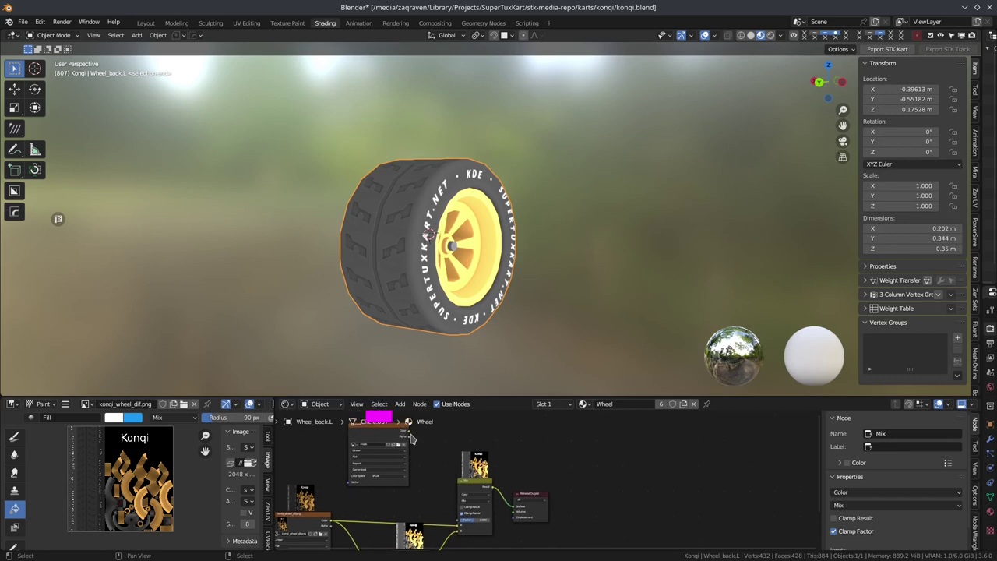
left_click_drag(409, 433, 460, 524)
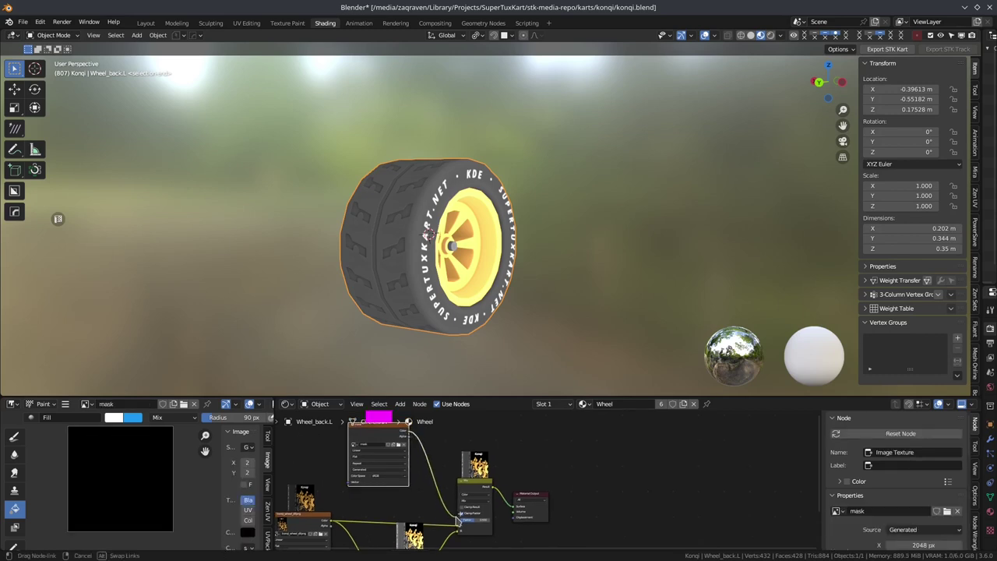
scroll(472, 522, "down", 1)
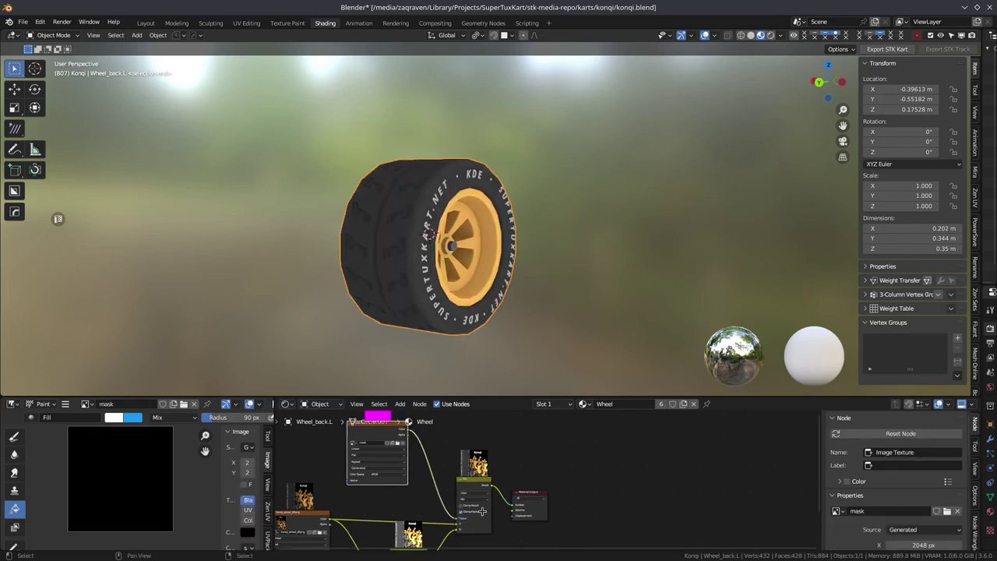
scroll(471, 518, "down", 1)
middle_click_drag(457, 359, 429, 242)
- Switch the wheel to Texture Paint mode with the freehand brush
key("ctrl+Tab")
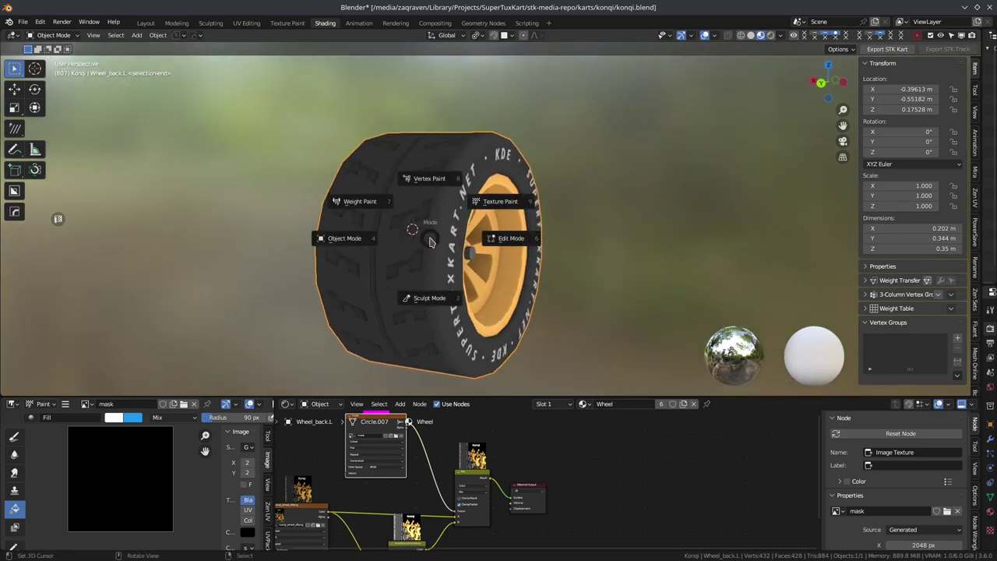
left_click(469, 204)
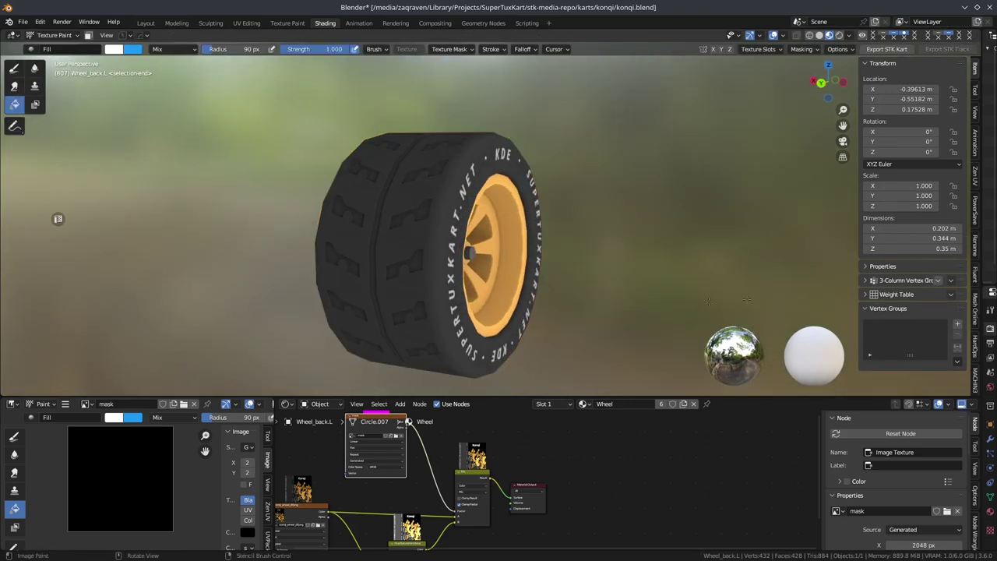
left_click(14, 68)
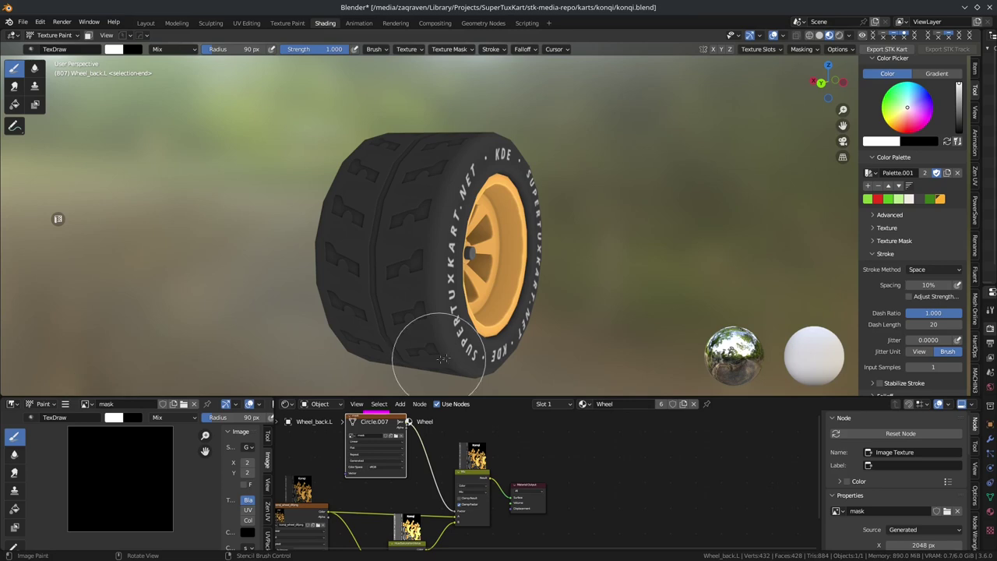
scroll(390, 235, "up", 2)
middle_click_drag(389, 236, 412, 234)
- Shrink the paint brush radius to 21 px, undoing a stray white blob
key("f")
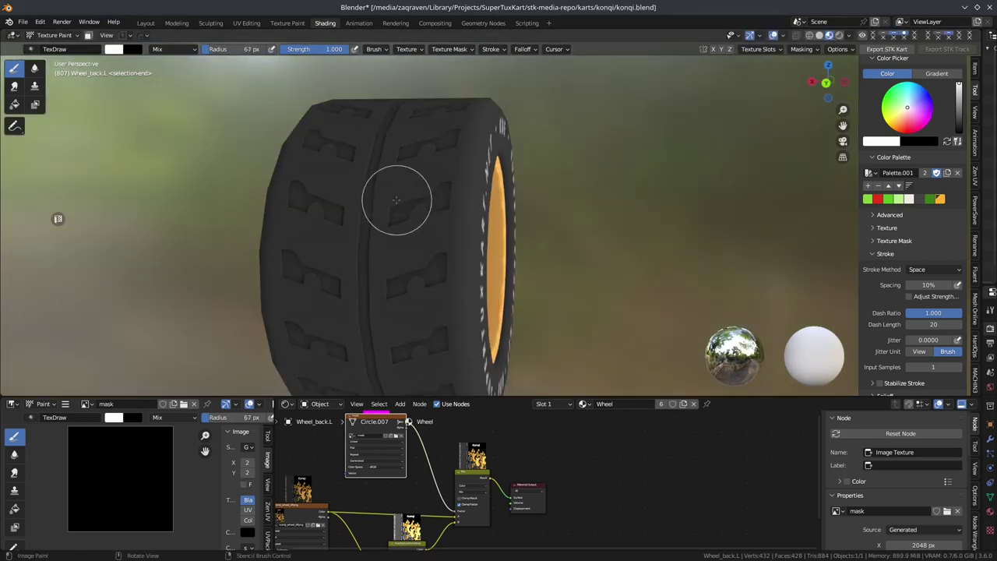
left_click_drag(347, 234, 362, 232)
mouse_move(366, 231)
middle_mouse_down()
mouse_move(382, 229)
mouse_move(390, 198)
mouse_move(355, 196)
mouse_move(327, 176)
middle_mouse_up()
key("ctrl+z")
key("f")
left_click(370, 198)
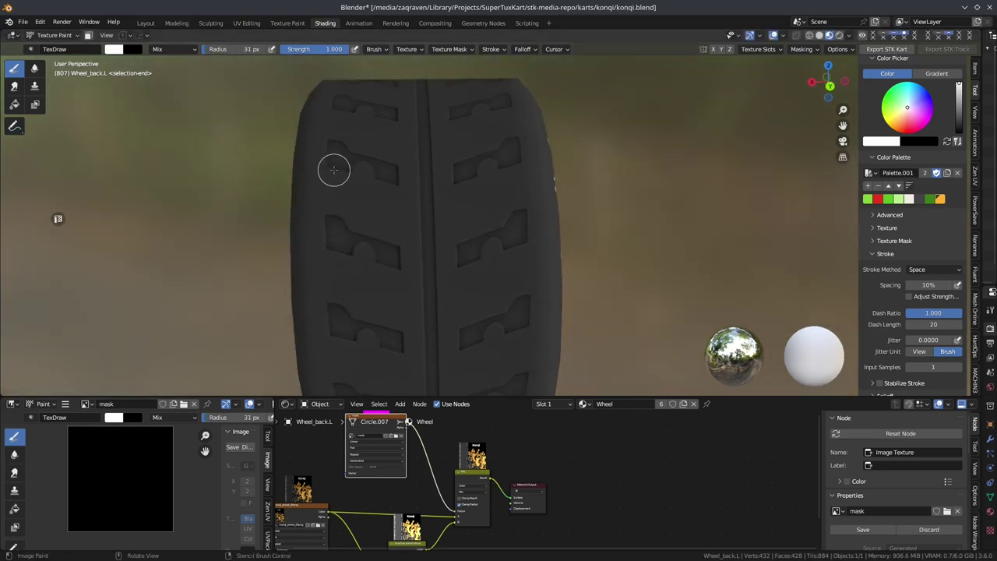
key("f")
left_click(330, 153)
- Paint 'Free' and 'Tire' in white on two lines across the tire tread
left_click_drag(329, 153, 330, 241)
left_click_drag(331, 155, 398, 155)
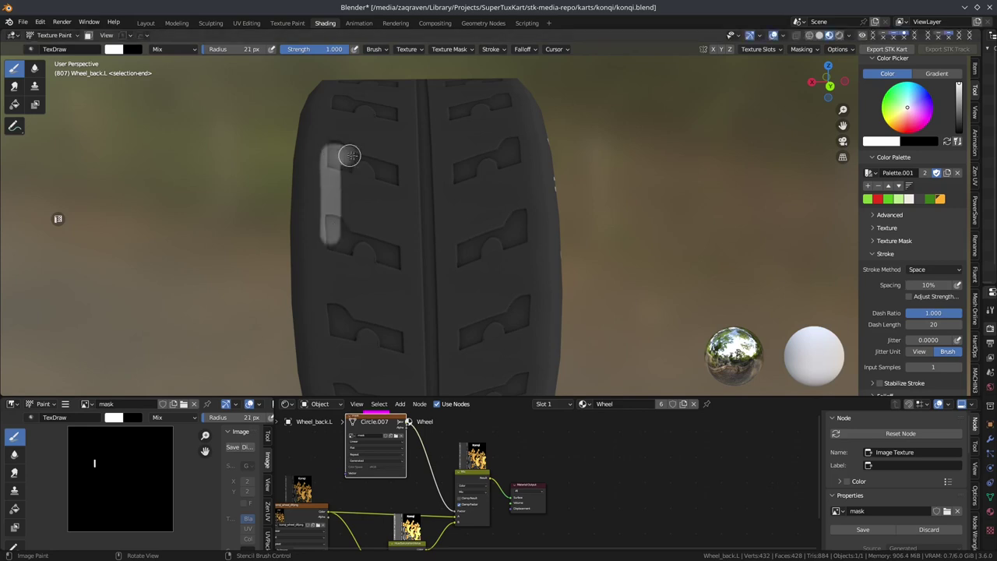
mouse_move(335, 193)
left_mouse_down()
mouse_move(391, 193)
mouse_move(411, 237)
mouse_move(454, 195)
mouse_move(503, 204)
mouse_move(491, 241)
mouse_move(525, 208)
mouse_move(555, 241)
left_mouse_up()
mouse_move(335, 267)
left_mouse_down()
mouse_move(360, 268)
mouse_move(347, 342)
left_mouse_up()
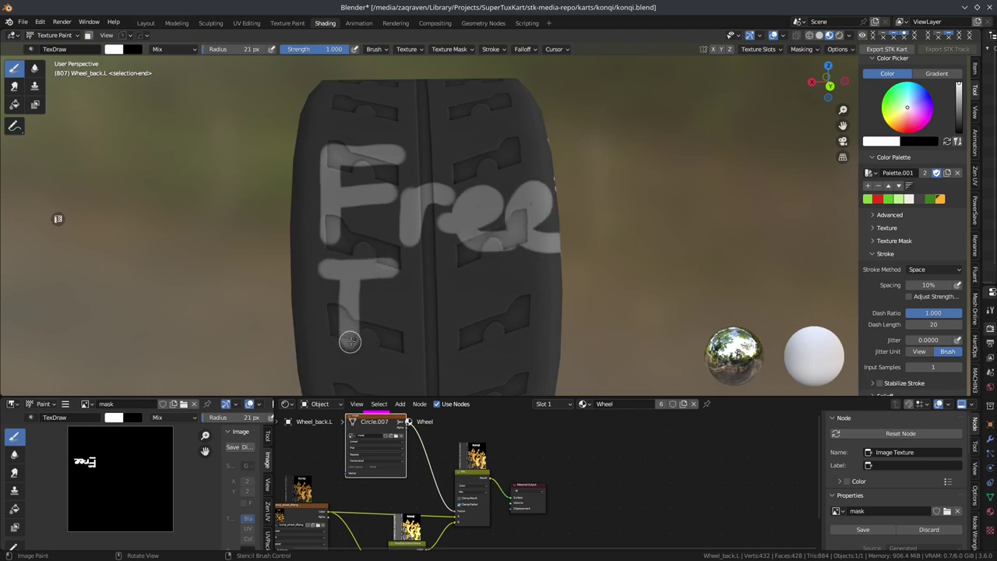
left_click_drag(407, 289, 406, 343)
left_click(409, 263)
mouse_move(433, 303)
left_mouse_down()
mouse_move(436, 346)
mouse_move(534, 292)
mouse_move(529, 348)
left_mouse_up()
mouse_move(529, 349)
middle_mouse_down()
mouse_move(545, 327)
mouse_move(491, 253)
middle_mouse_up()
scroll(545, 327, "down", 3)
scroll(492, 253, "up", 2)
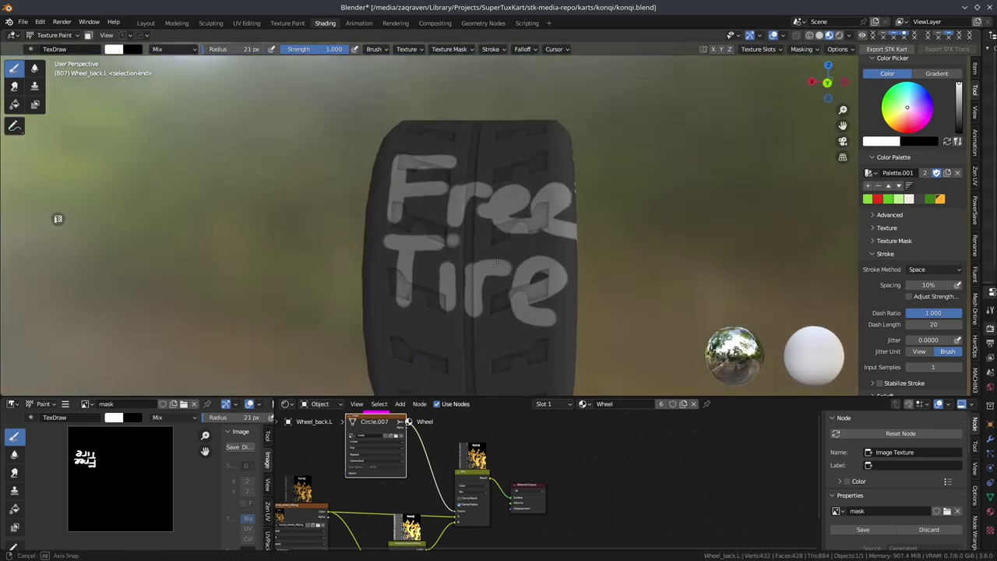
middle_click_drag(436, 545, 432, 508)
scroll(432, 507, "up", 2)
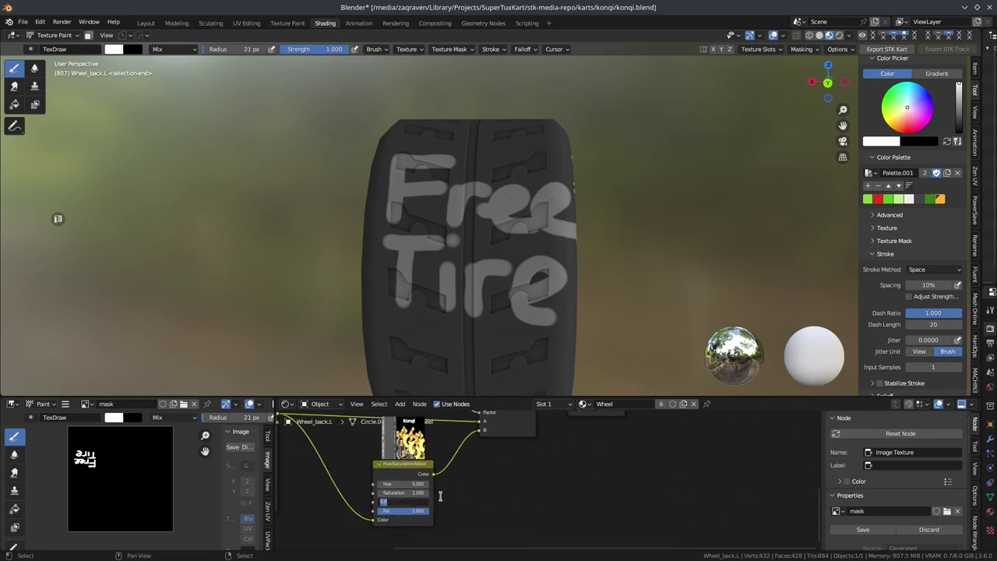
- Raise the Hue/Saturation/Value node's Value to 20 and check the bright lettering on the tire
key("Return")
left_click_drag(420, 501, 436, 500)
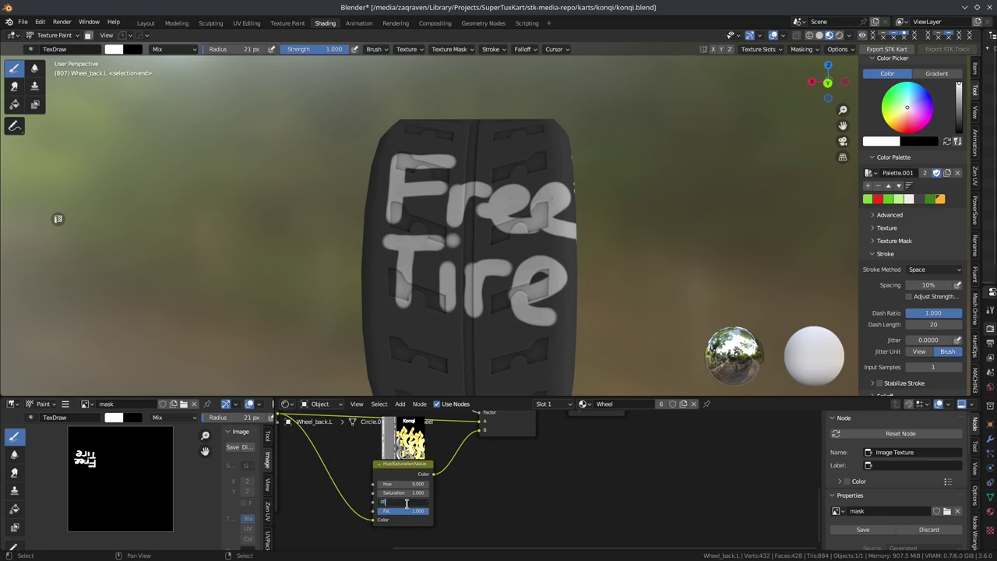
key("Return")
mouse_move(486, 266)
middle_mouse_down()
mouse_move(479, 280)
mouse_move(549, 233)
mouse_move(553, 222)
mouse_move(536, 217)
mouse_move(585, 227)
mouse_move(562, 231)
mouse_move(510, 163)
middle_mouse_up()
scroll(549, 231, "up", 3)
scroll(536, 217, "down", 3)
scroll(586, 228, "up", 2)
scroll(586, 227, "down", 2)
scroll(586, 227, "down", 2)
- Paint two eye dots and a curved smile above 'Free Tire', undoing a stray stroke
left_click_drag(413, 143, 510, 145)
middle_click_drag(510, 145, 488, 153)
key("ctrl+z")
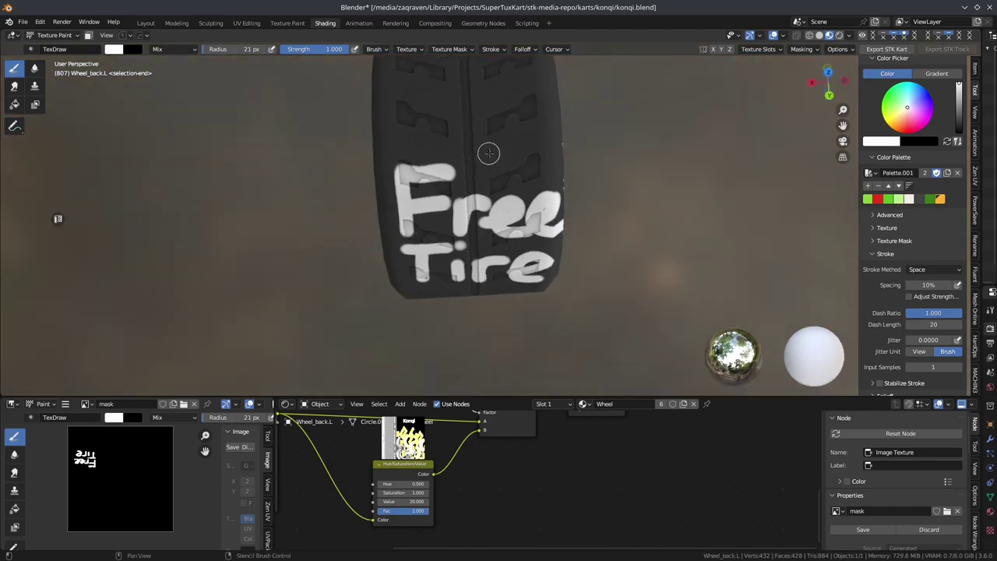
scroll(488, 153, "up", 1)
left_click(433, 133)
left_click(475, 129)
mouse_move(408, 155)
left_mouse_down()
mouse_move(456, 185)
mouse_move(505, 152)
left_mouse_up()
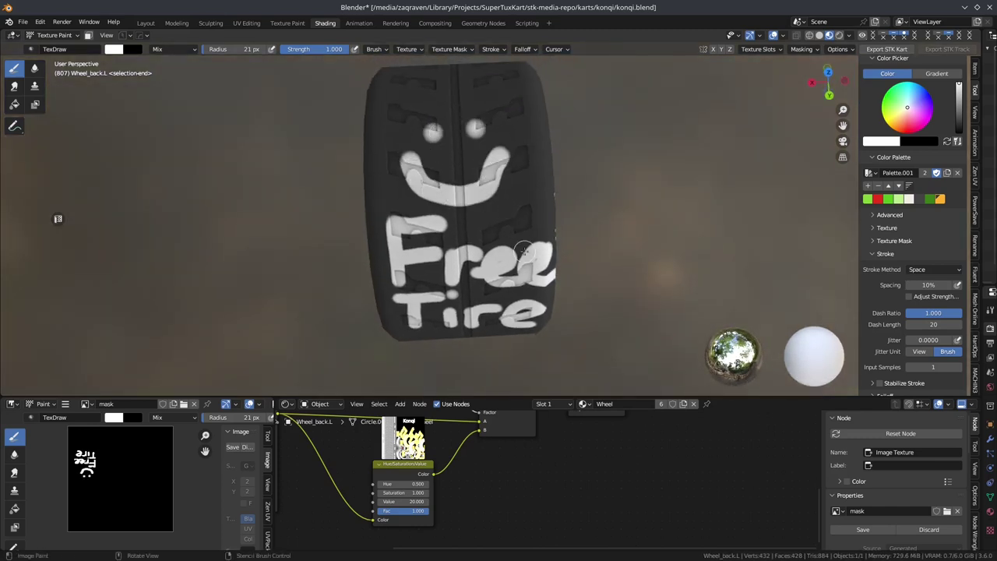
scroll(522, 250, "down", 2)
middle_click_drag(522, 249, 443, 239)
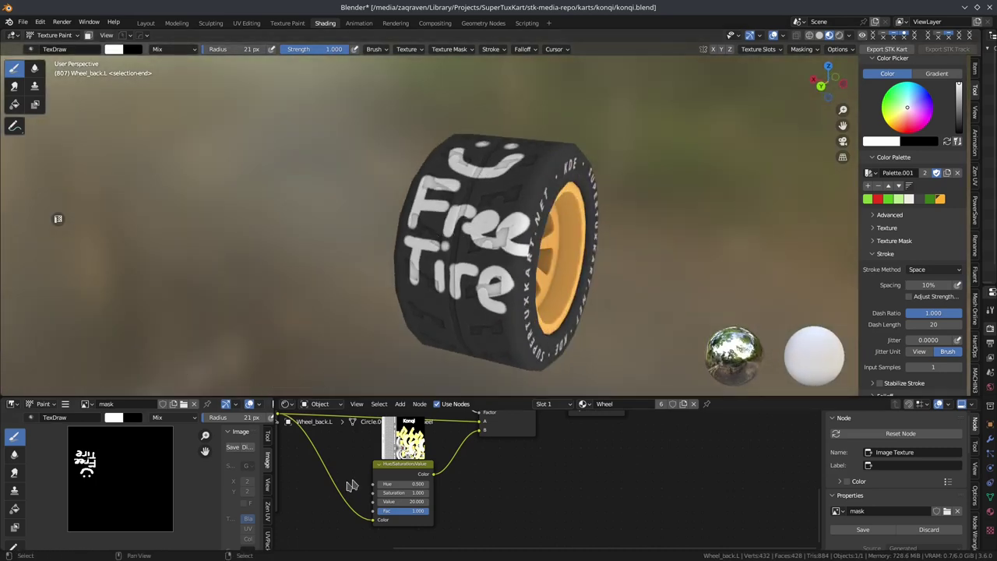
- Save the painted mask image from the Image menu
middle_click_drag(352, 485, 457, 465)
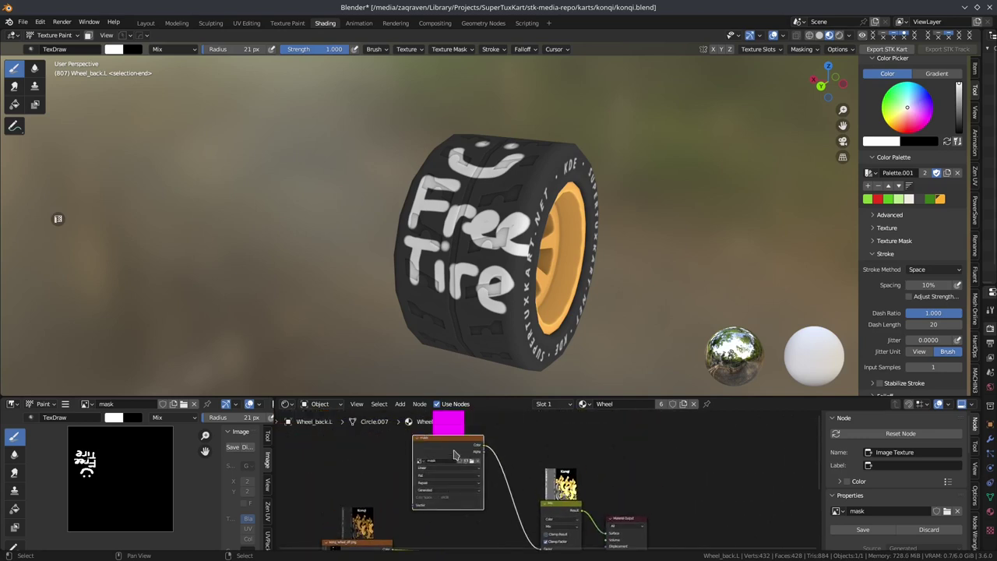
scroll(455, 455, "up", 2)
left_click(65, 403)
mouse_move(87, 426)
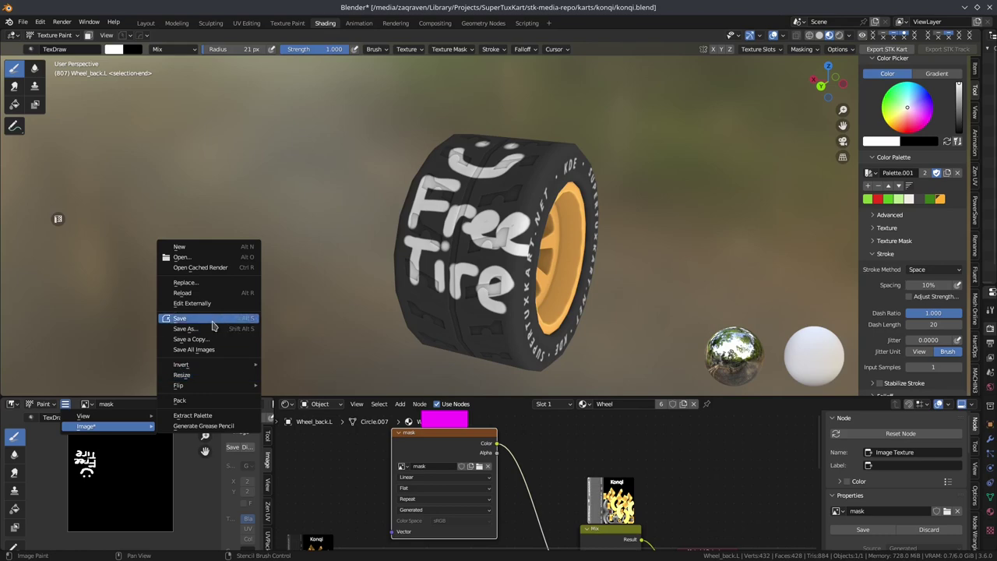
left_click(207, 328)
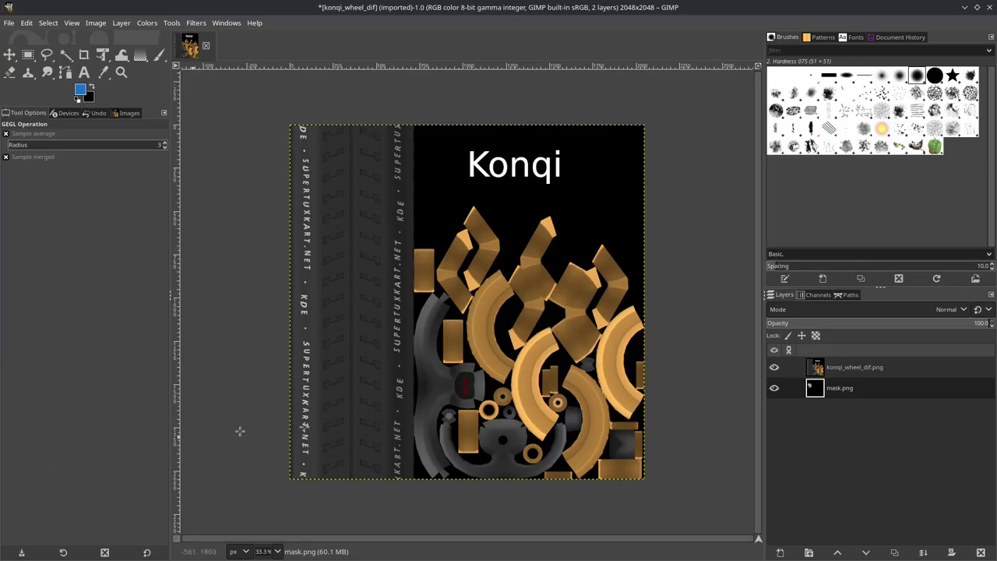
- Make the mask.png layer's white painting transparent using Color to Alpha with white
left_click(774, 367)
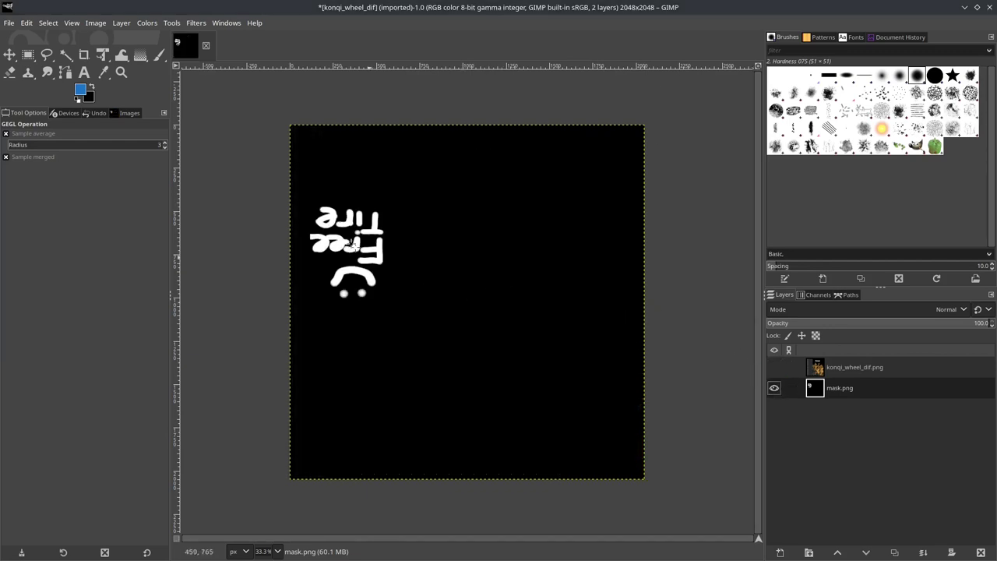
left_click(150, 24)
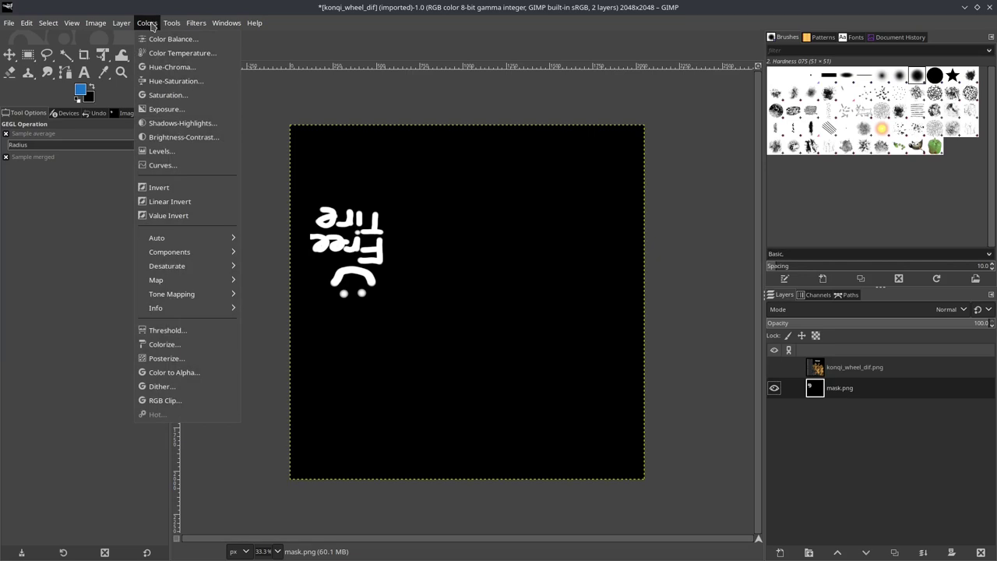
left_click(201, 372)
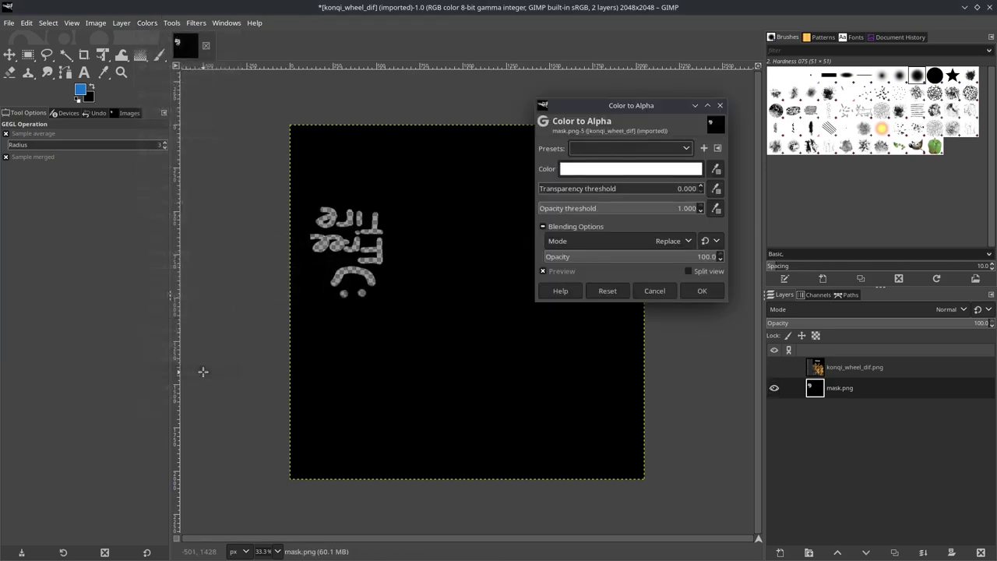
left_click(689, 291)
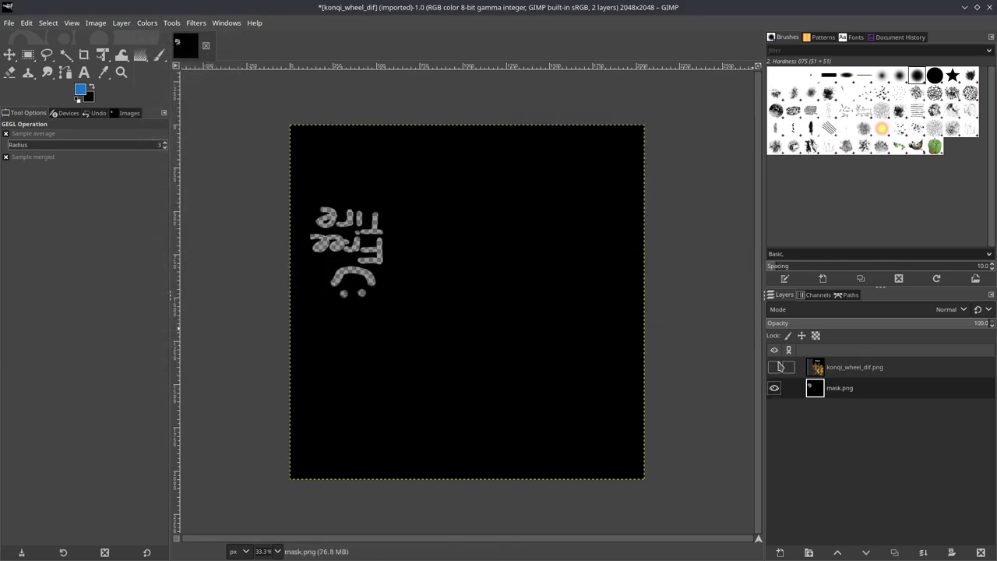
left_click(774, 367)
- Put mask.png above konqi_wheel_dif.png in Erase mode, then select the texture layer
left_click_drag(868, 387, 900, 370)
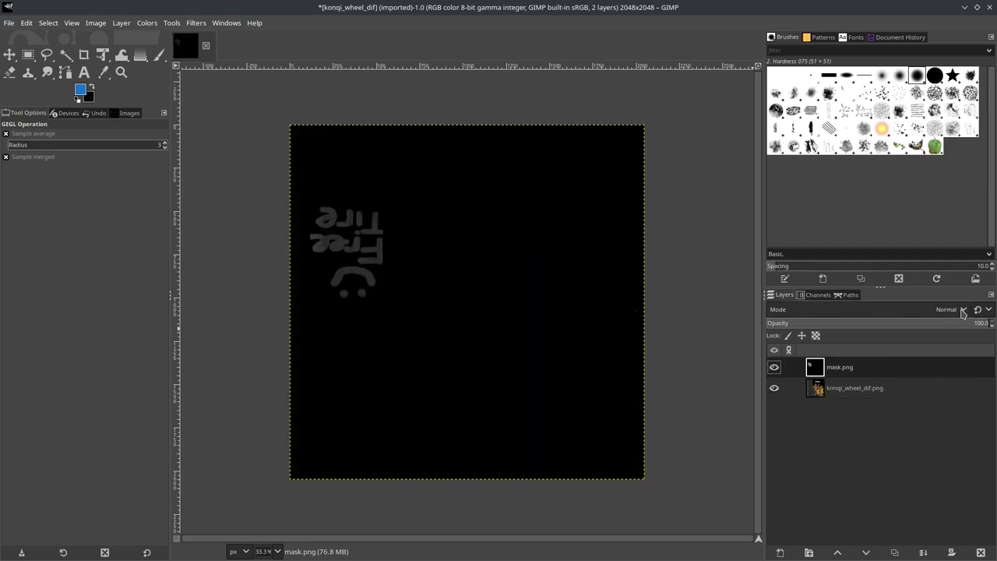
left_click(962, 310)
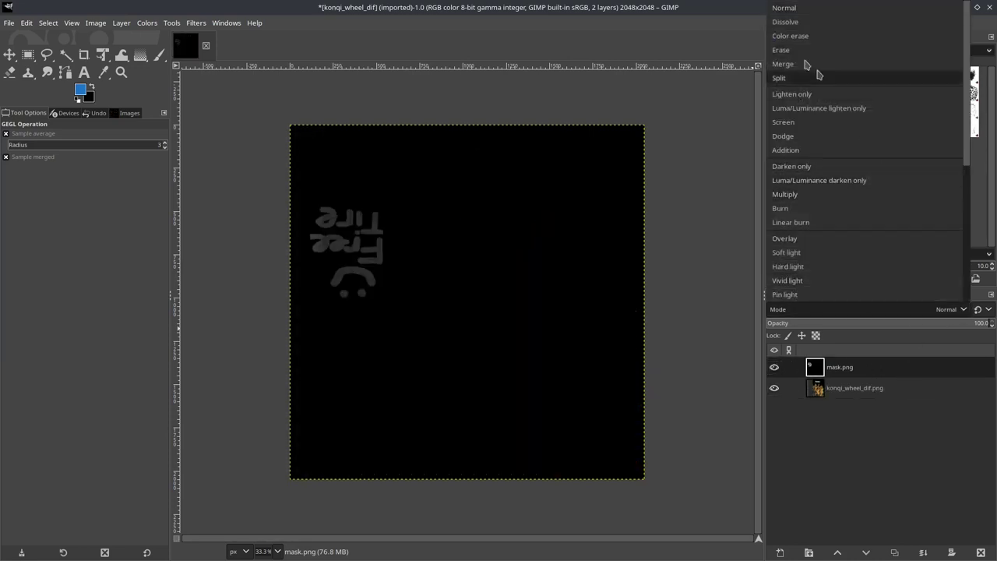
left_click(796, 50)
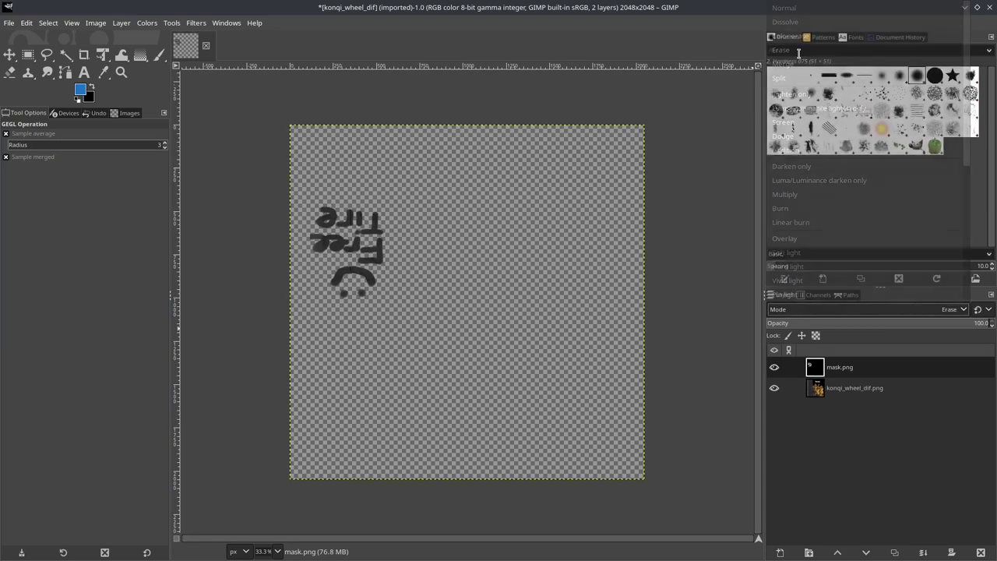
scroll(340, 222, "up", 4, "ctrl")
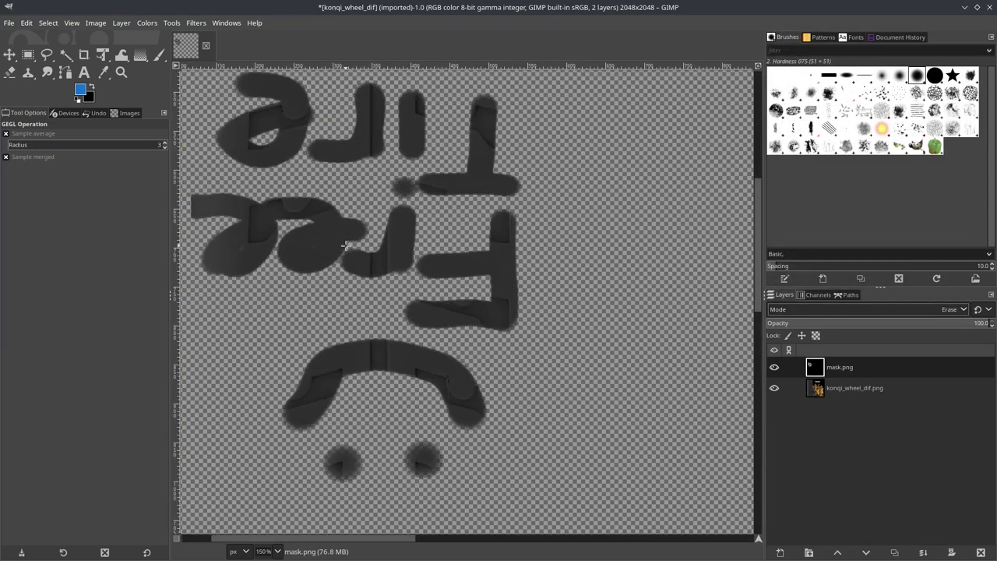
scroll(347, 246, "down", 1, "ctrl")
scroll(458, 319, "down", 1, "ctrl")
left_click(774, 368)
left_click(775, 372)
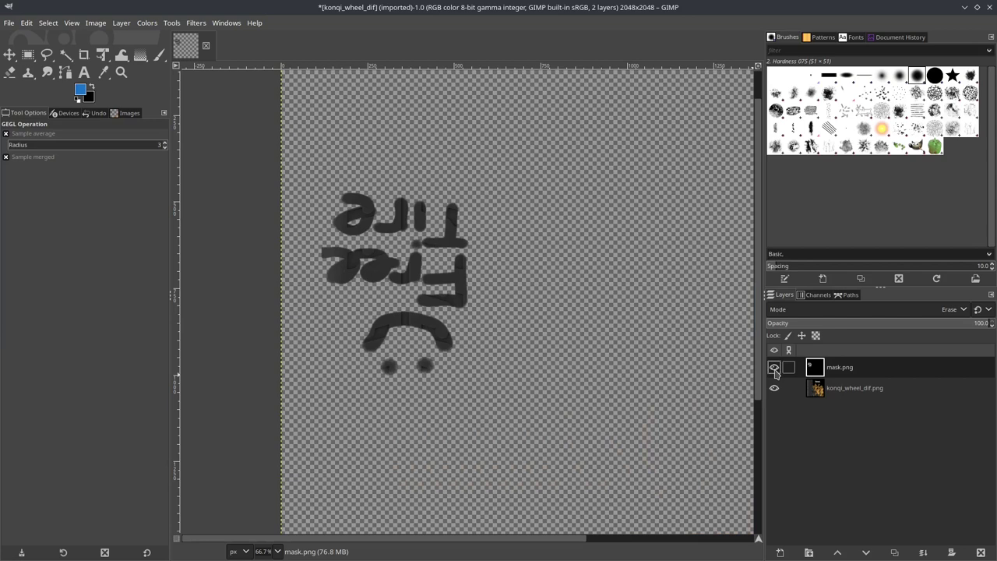
left_click(881, 389)
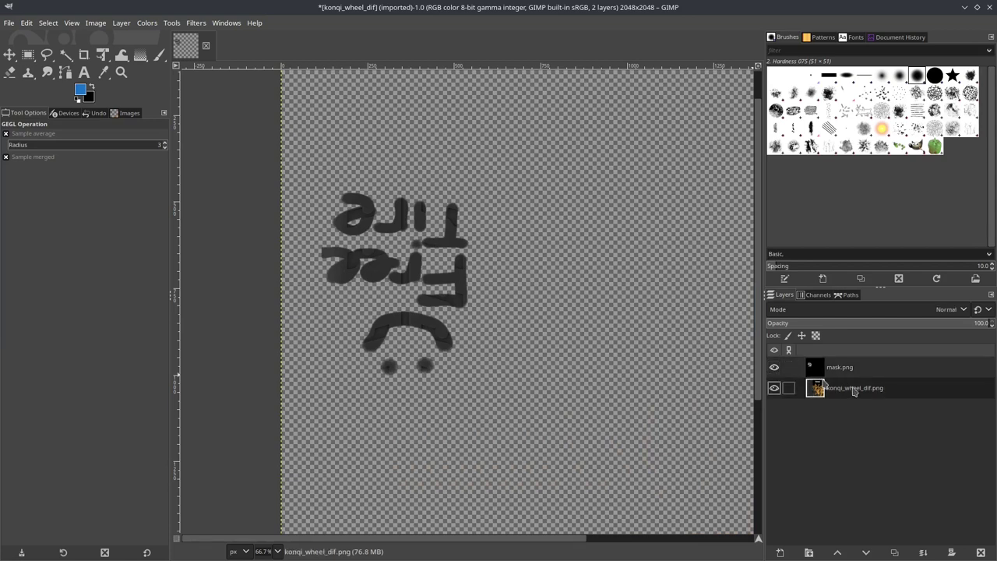
- Lighten the konqi_wheel_dif layer with Hue-Saturation: Lightness 100, Saturation 0
left_click(153, 27)
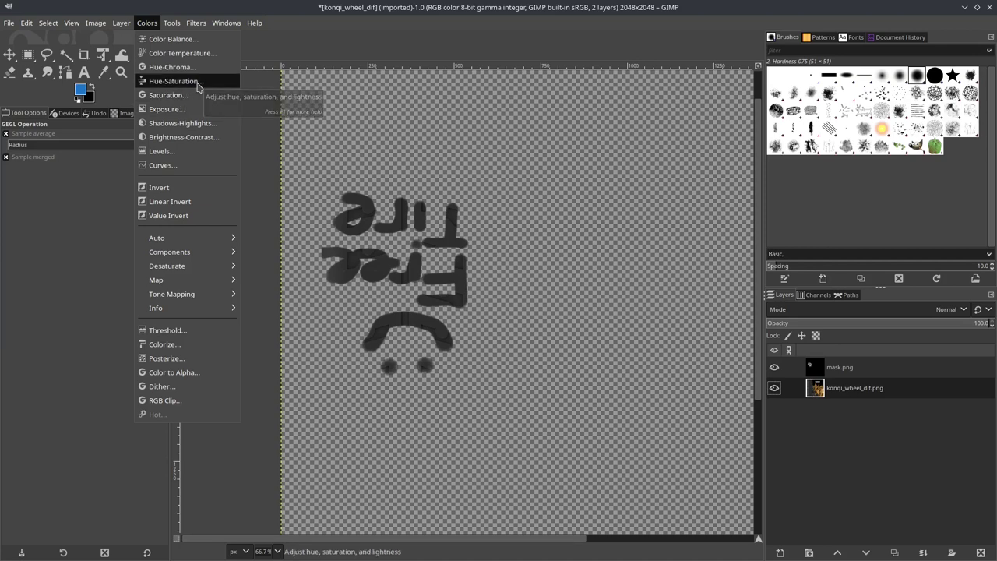
left_click(198, 83)
left_click_drag(640, 303, 753, 309)
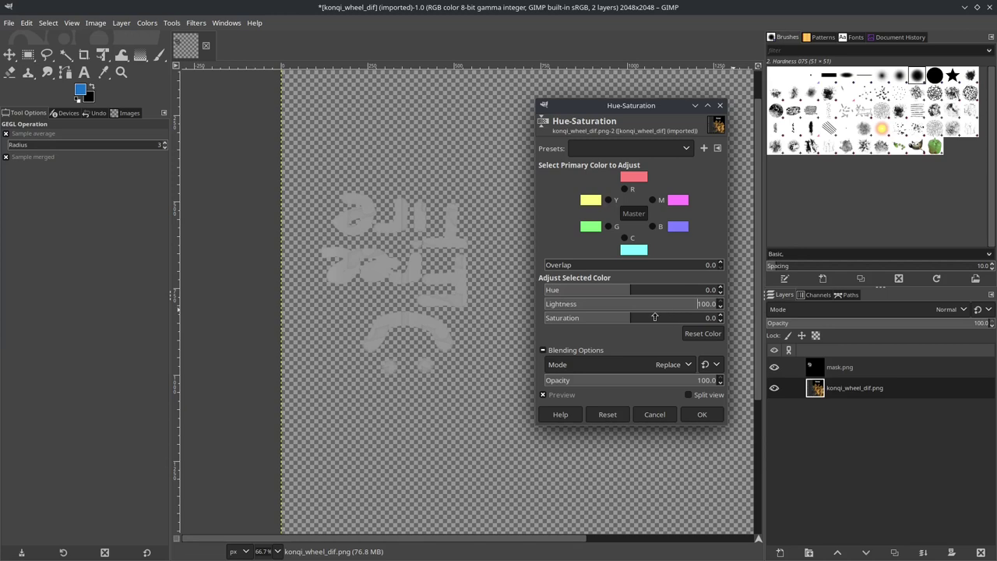
left_click_drag(616, 321, 641, 326)
left_click(702, 415)
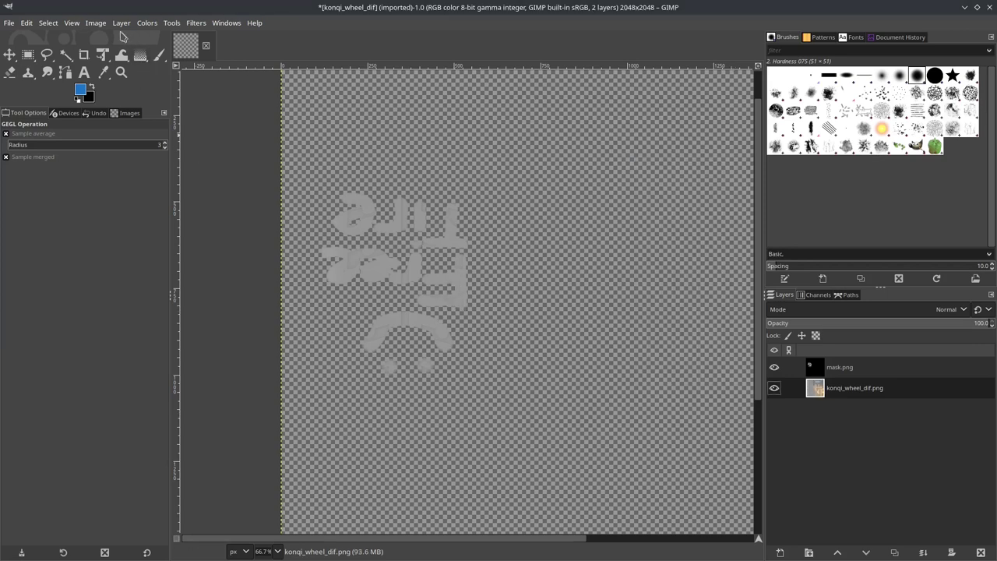
left_click(96, 22)
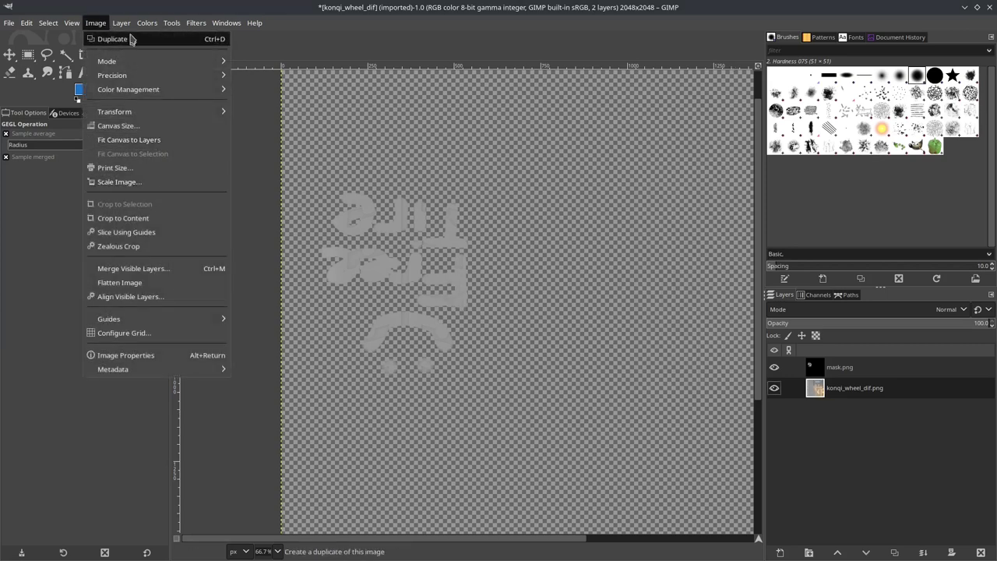
mouse_move(146, 23)
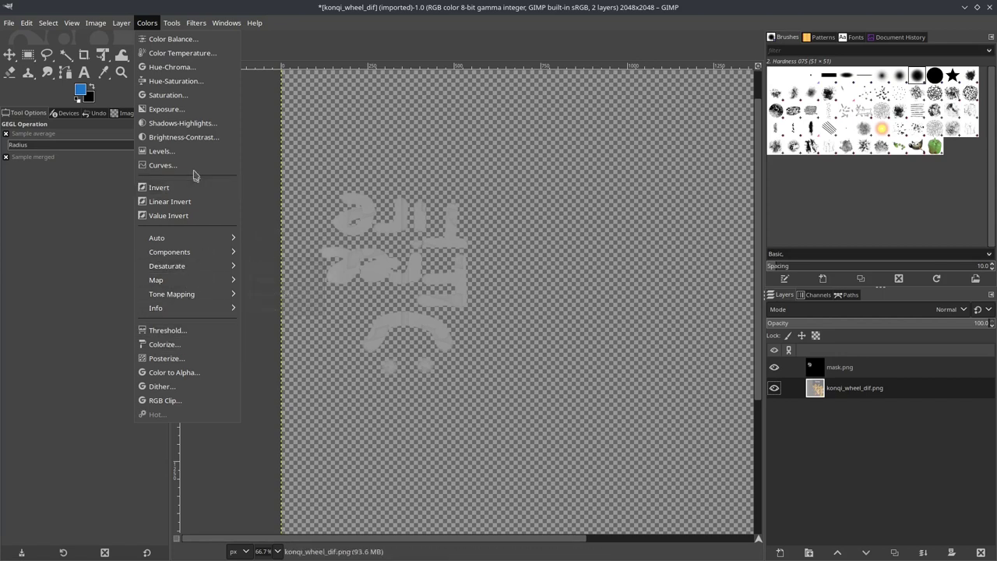
left_click(198, 90)
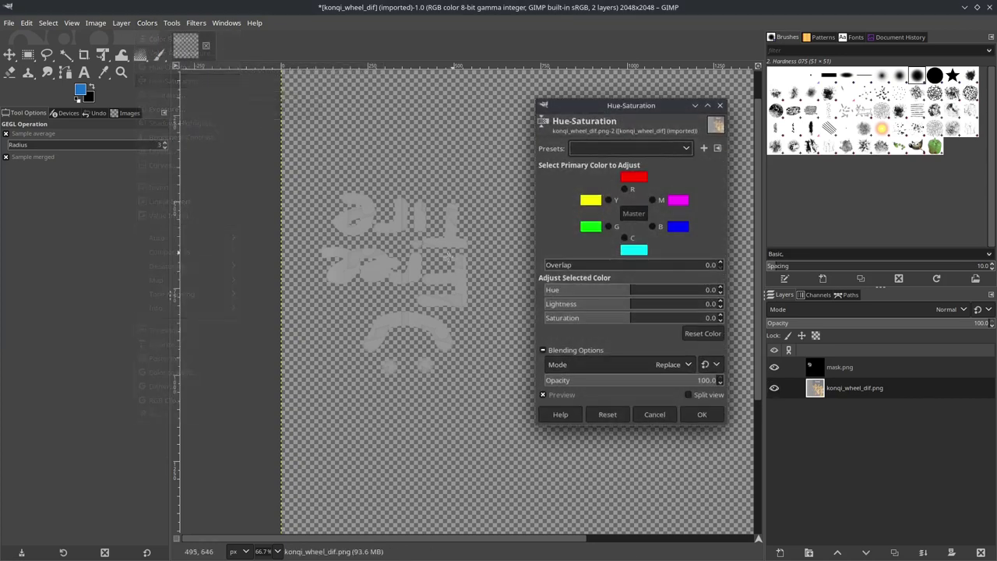
left_click_drag(626, 303, 639, 308)
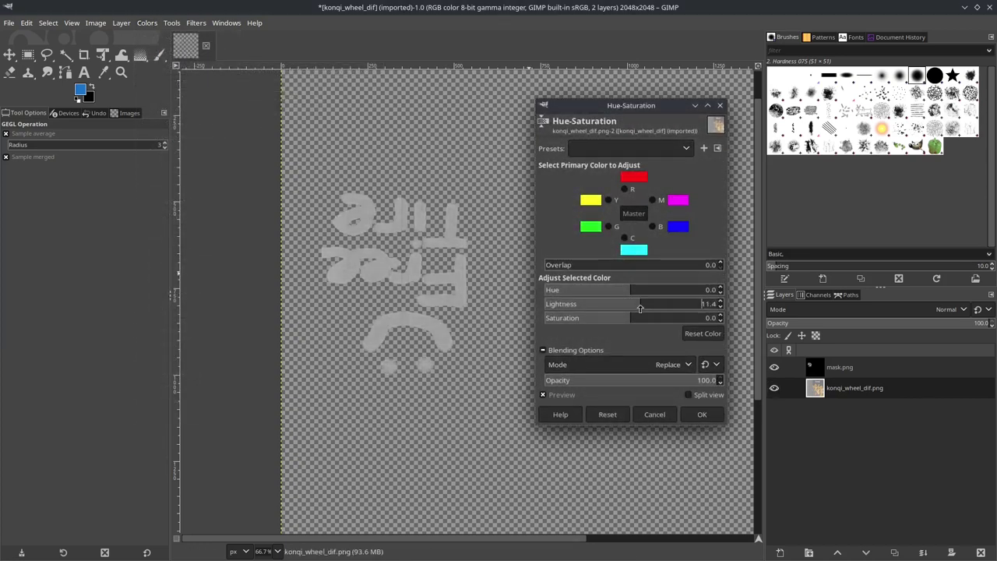
left_click(653, 413)
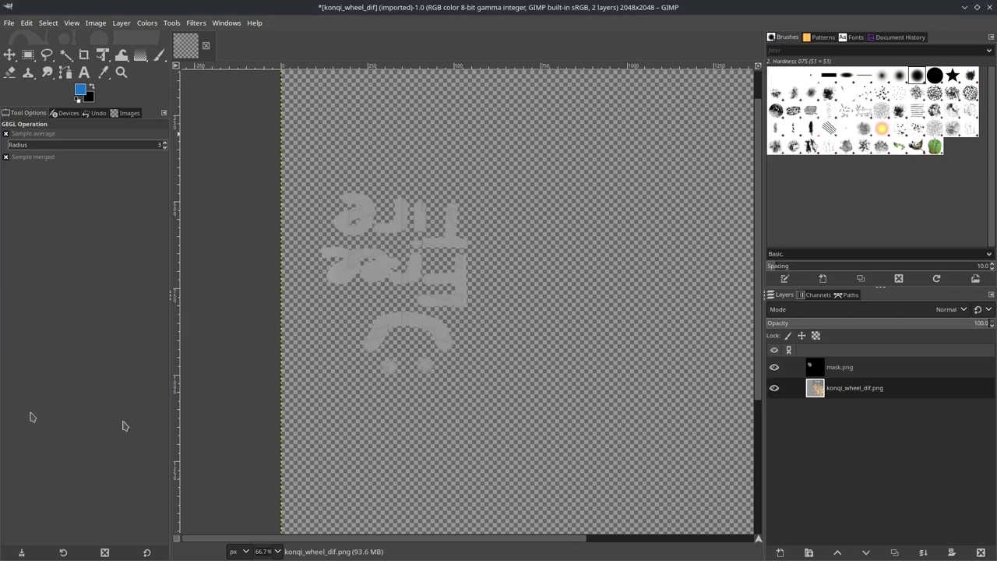
- Colorize the lettering and smiley a muted teal and overwrite konqi_wheel_dif.png
left_click(156, 22)
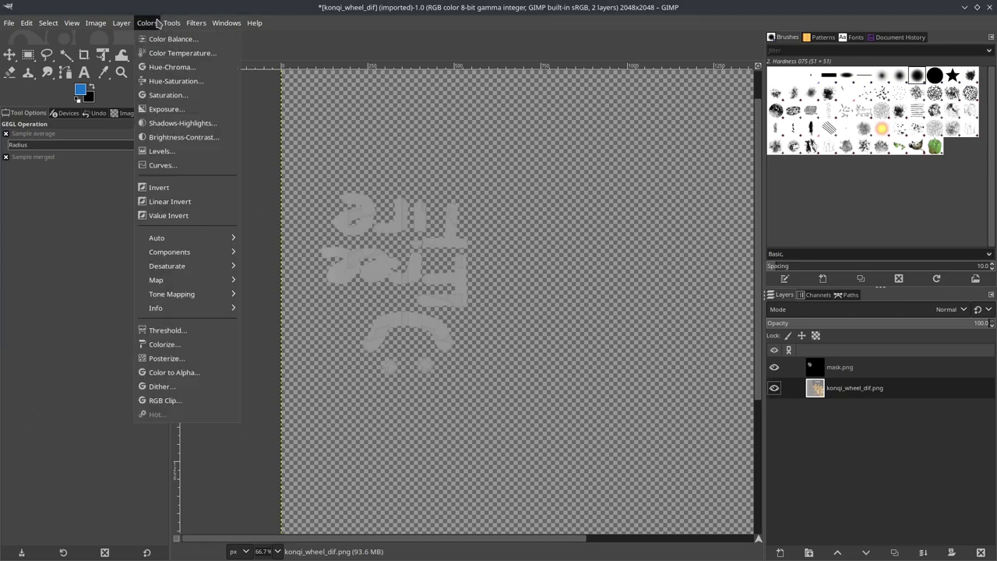
left_click(182, 346)
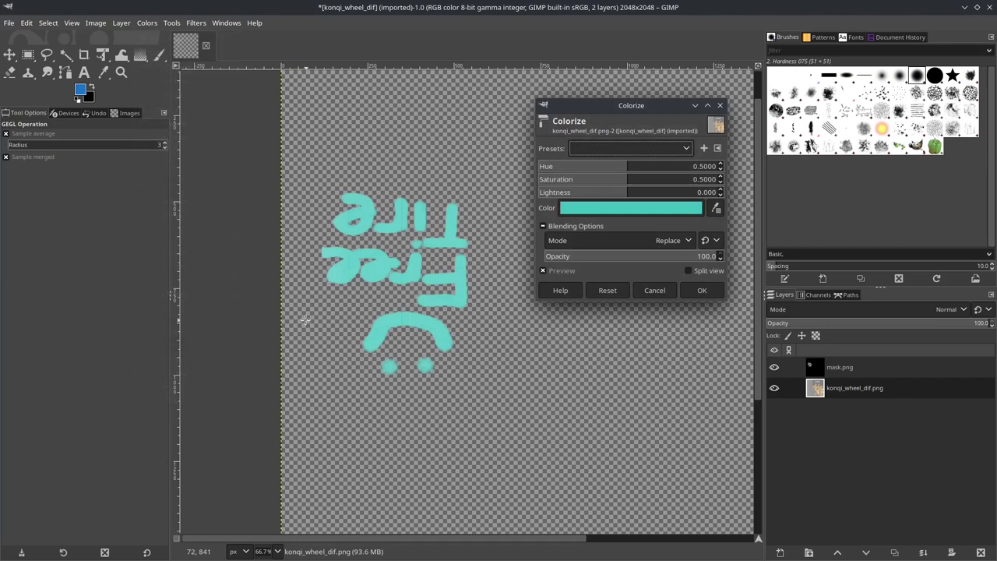
left_click(684, 211)
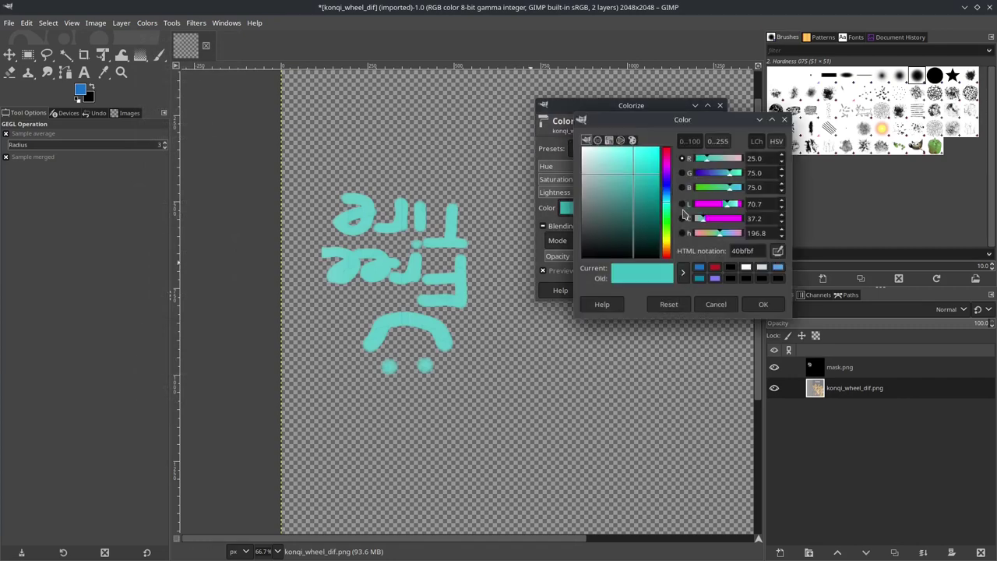
mouse_move(652, 180)
left_mouse_down()
mouse_move(628, 182)
mouse_move(624, 225)
mouse_move(626, 187)
left_mouse_up()
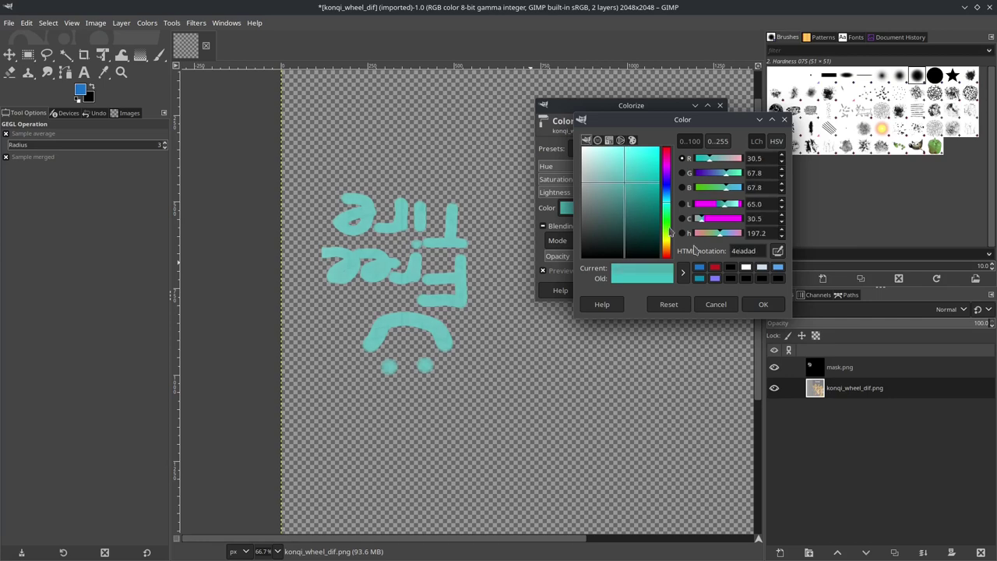
left_click(702, 290)
scroll(407, 319, "up", 4, "ctrl")
scroll(436, 281, "down", 3, "ctrl")
scroll(463, 244, "down", 1, "ctrl")
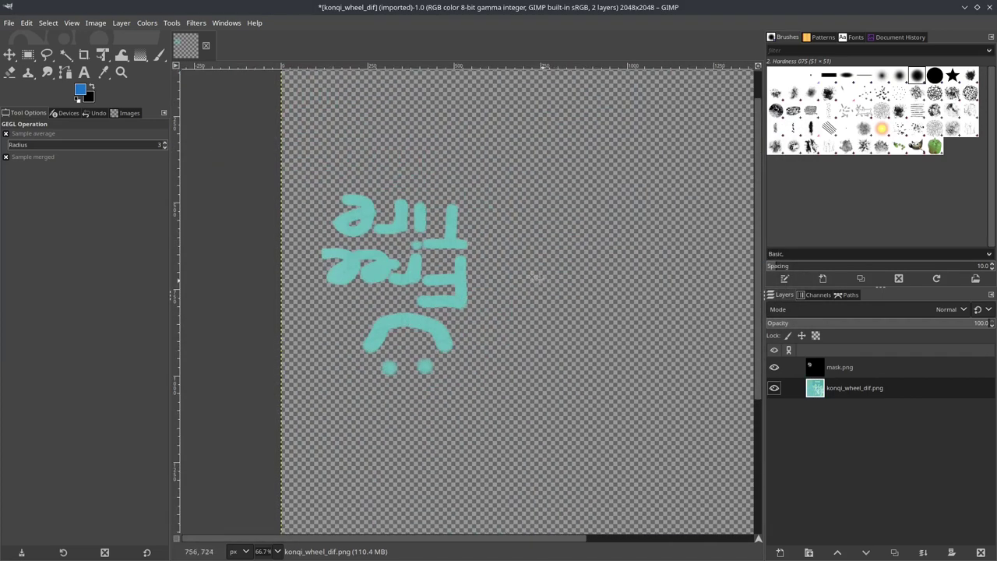
left_click(10, 23)
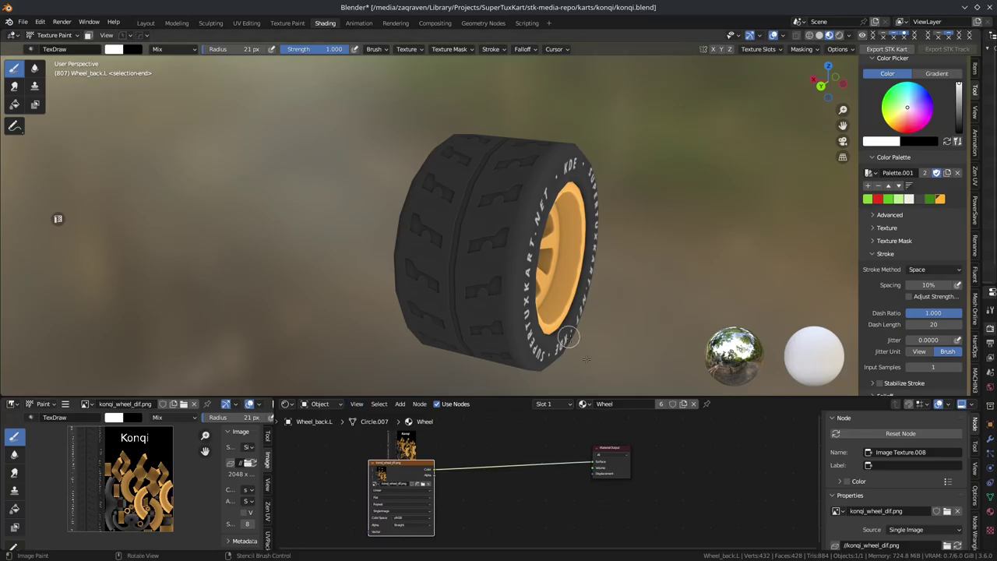
- Add an Image Texture node with a new 2048 × 2048 image, Untitled3.png
scroll(453, 441, "down", 2)
key("shift+a")
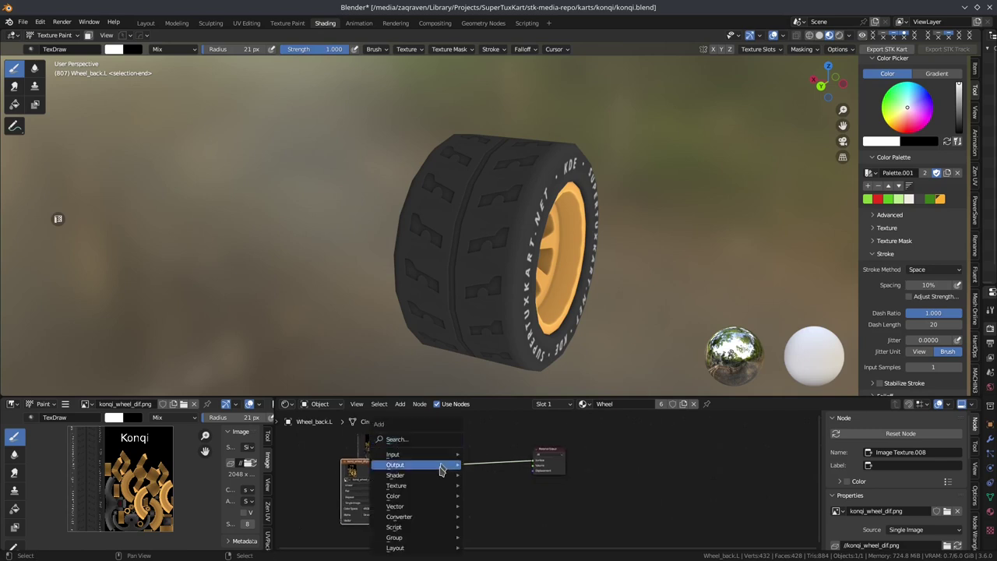
left_click(499, 401)
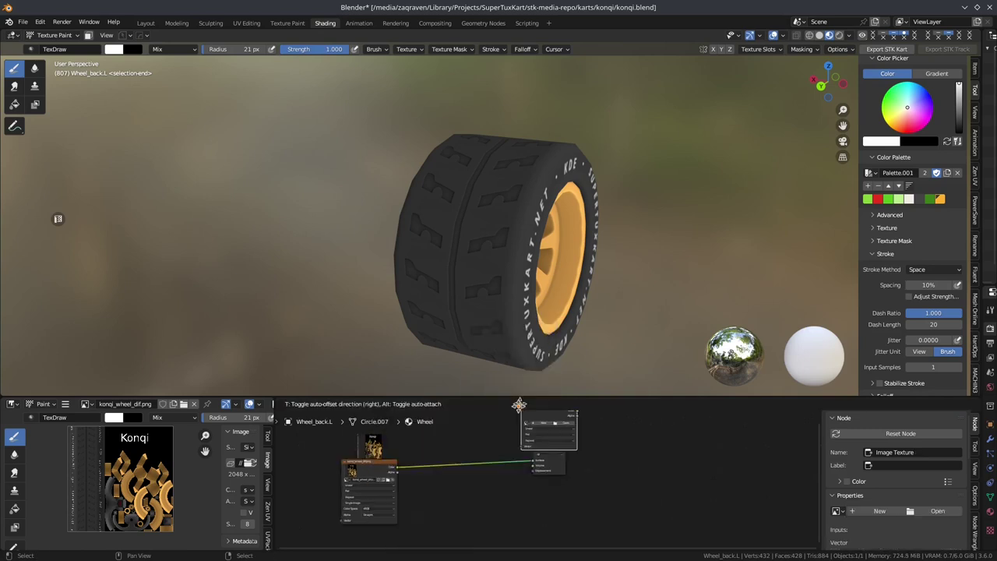
left_click(470, 526)
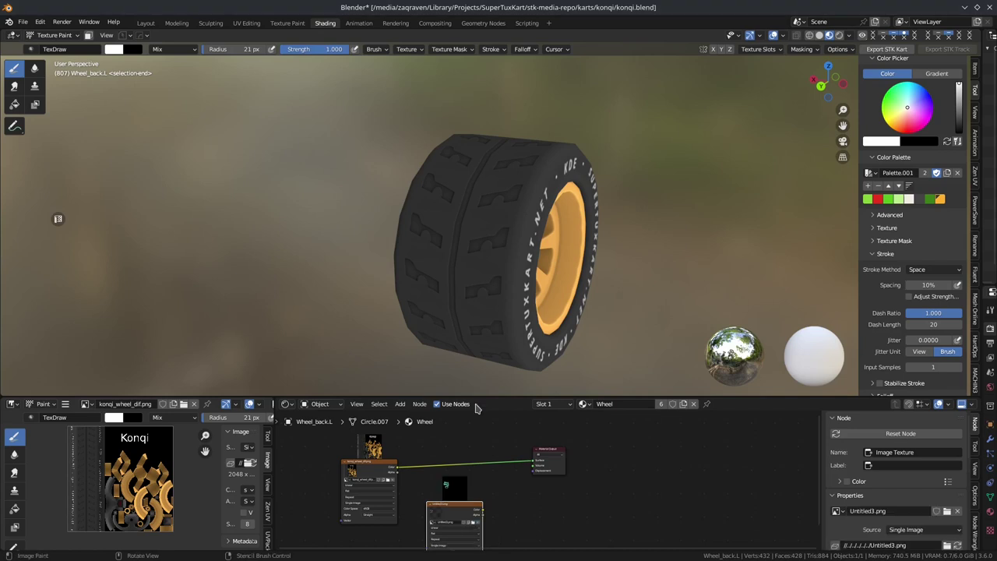
- Insert a Mix Color node on the konqi_wheel_dif link and connect the new image texture into it
key("shift+a")
type("mi")
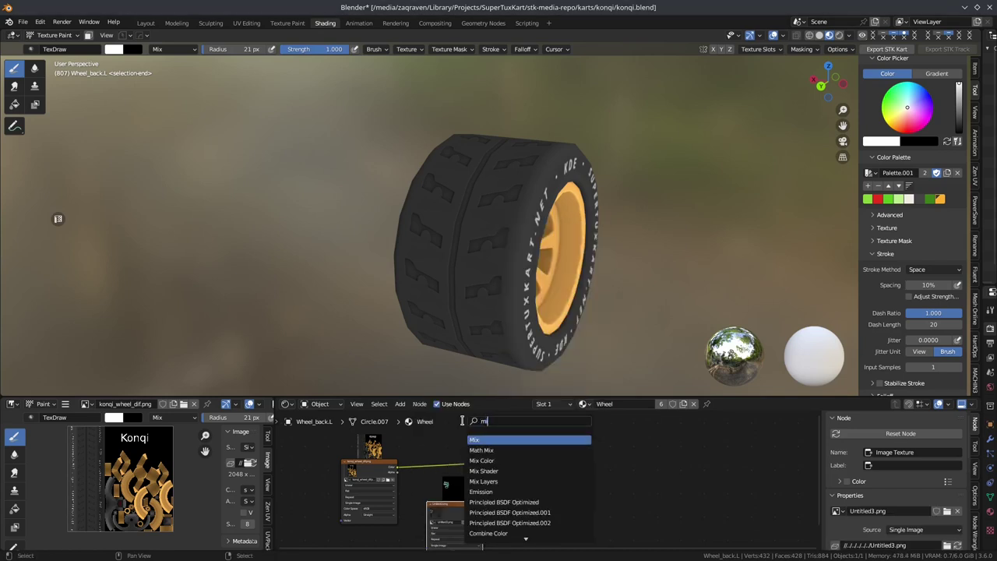
key("Down")
key("Down")
key("Return")
left_click(490, 466)
mouse_move(481, 514)
left_mouse_down()
mouse_move(477, 481)
mouse_move(468, 512)
mouse_move(446, 508)
mouse_move(484, 465)
left_mouse_up()
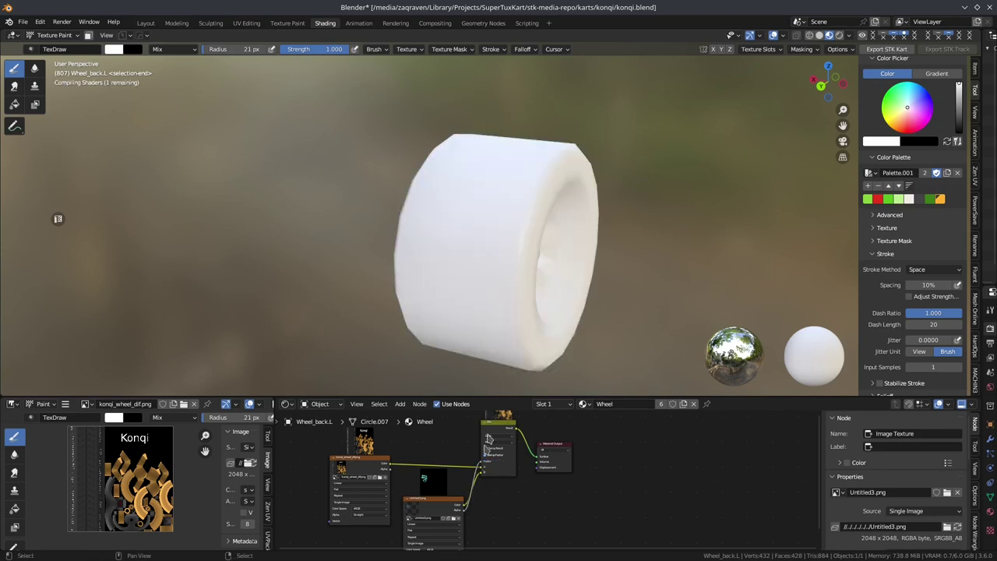
- Inspect the teal 'Free Tire' lettering and smiley on the tire, then shift the image texture node left
middle_click_drag(488, 343, 497, 243)
scroll(497, 242, "up", 3)
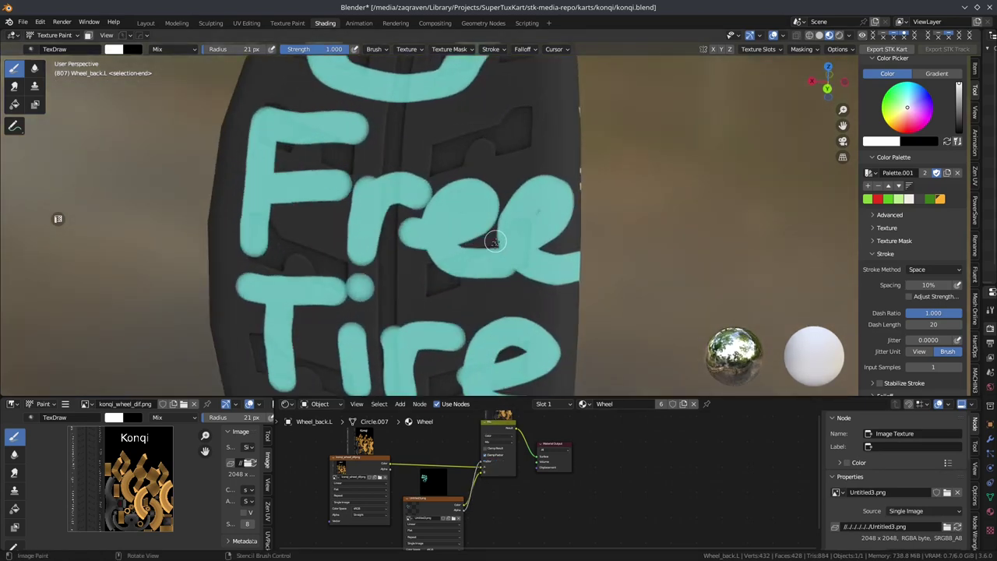
scroll(507, 235, "up", 2)
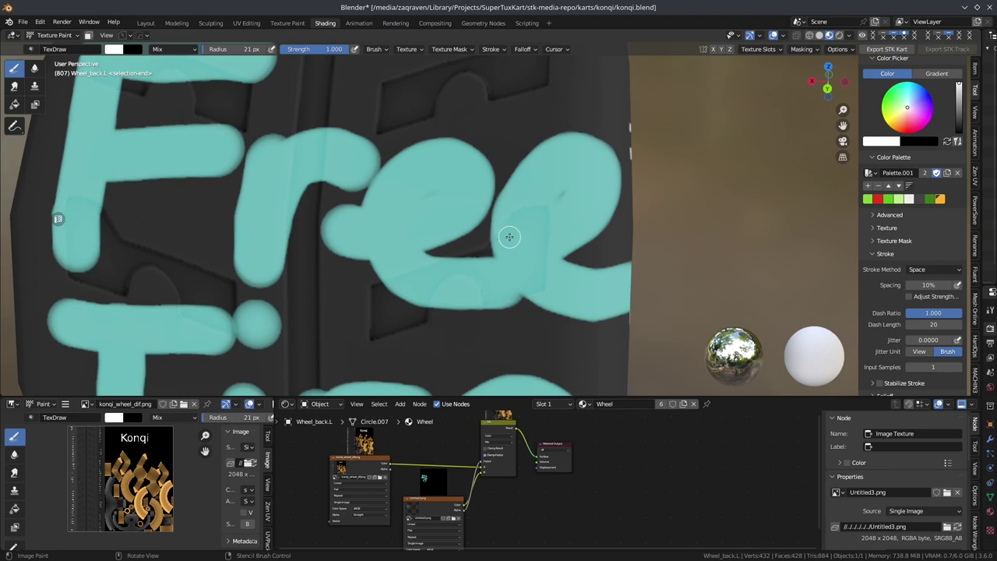
scroll(508, 237, "down", 3)
scroll(509, 236, "down", 2)
mouse_move(507, 248)
middle_mouse_down()
mouse_move(518, 262)
mouse_move(545, 257)
middle_mouse_up()
scroll(518, 262, "down", 1)
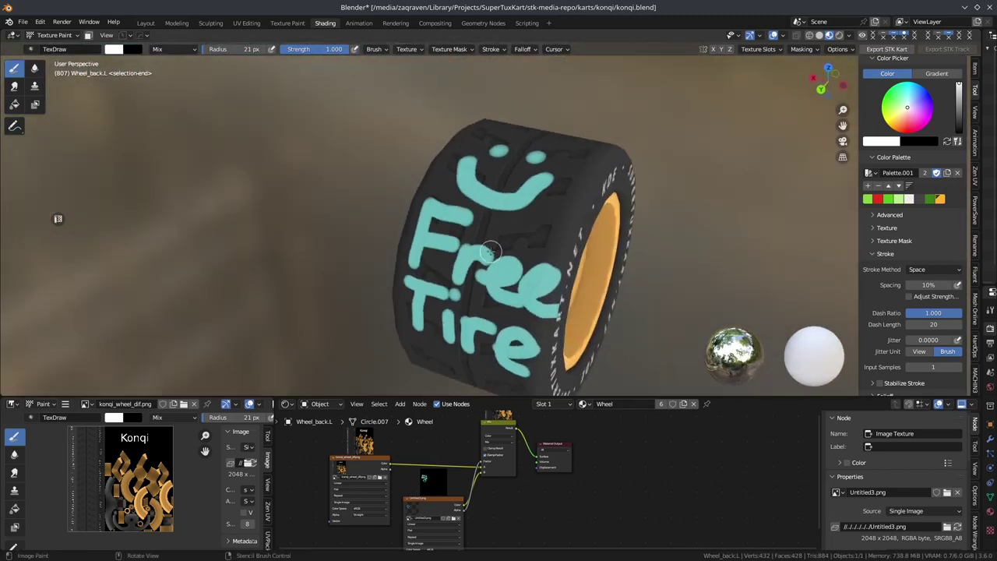
scroll(546, 257, "down", 2)
scroll(546, 257, "down", 1)
scroll(461, 505, "down", 2)
mouse_move(461, 504)
left_mouse_down()
mouse_move(326, 460)
mouse_move(450, 508)
left_mouse_up()
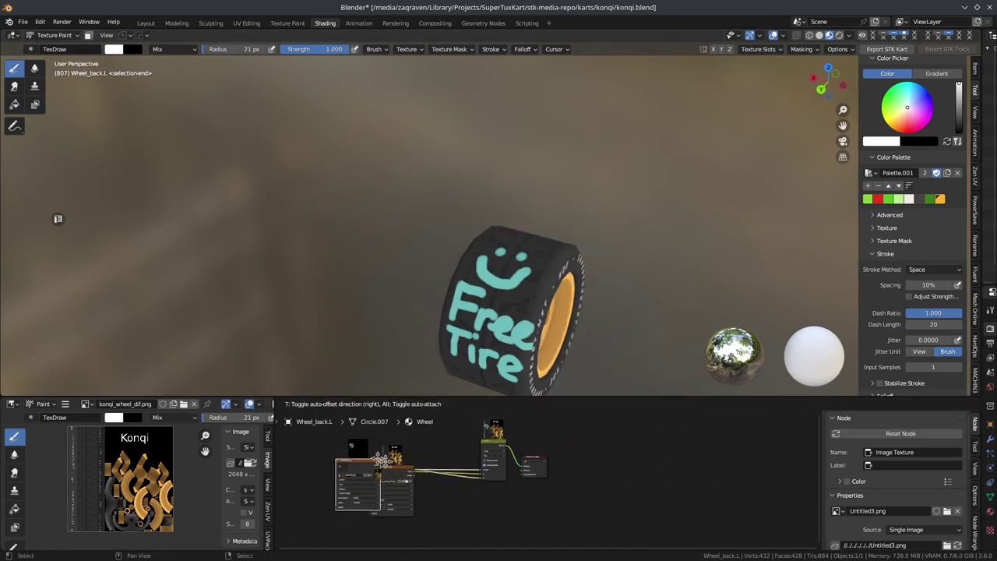